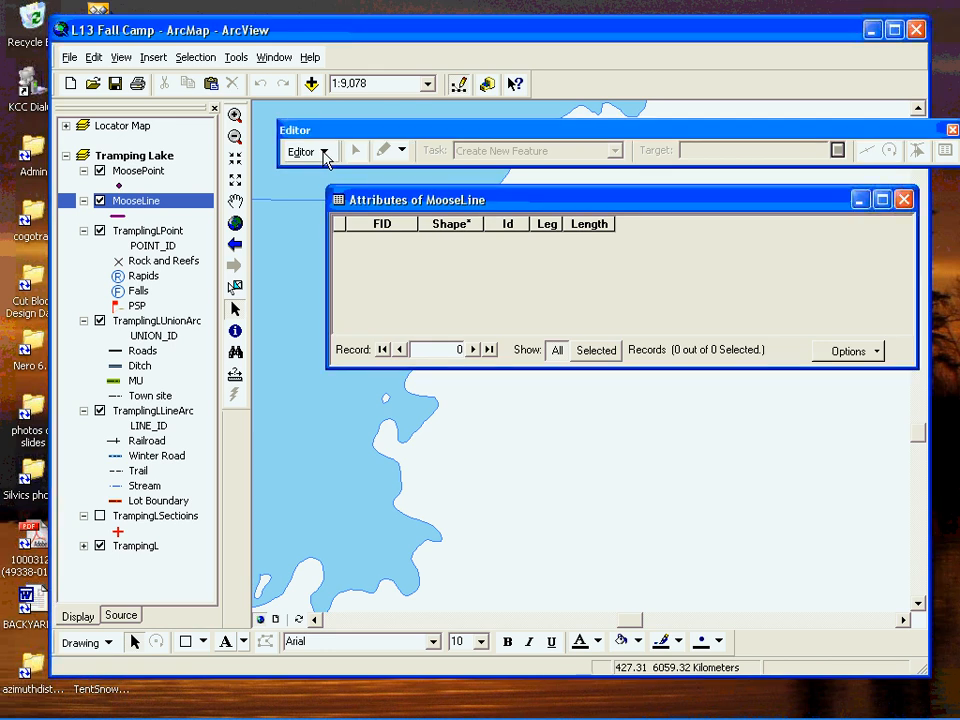
Start an edit session on the shapefile source that contains the MoosePoint and MooseLine layers
{"action": "left_click", "coordinate": [324, 152]}
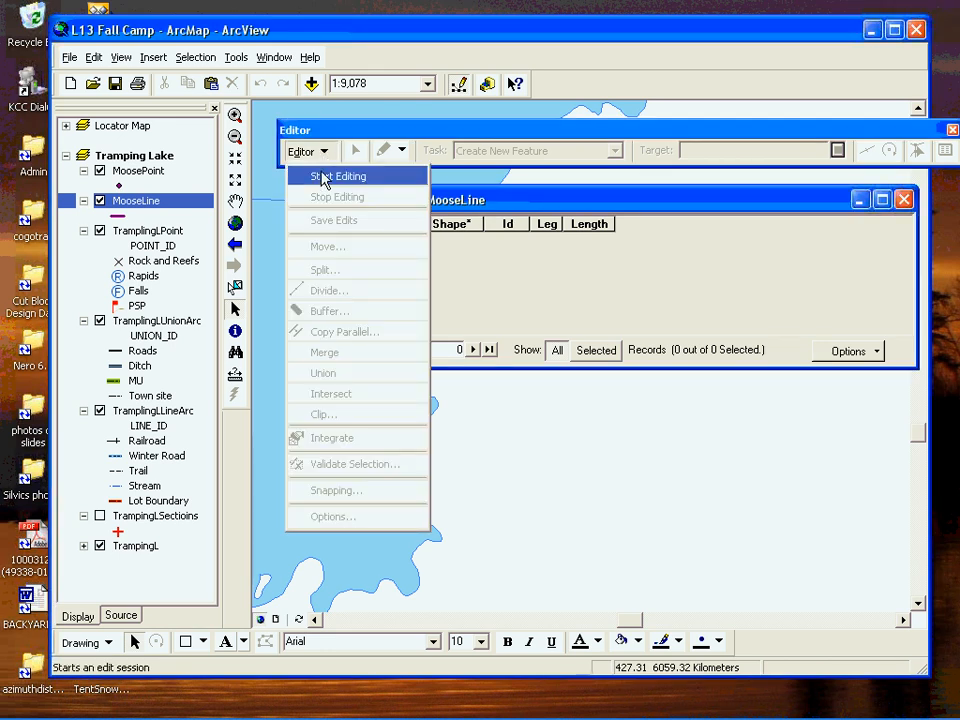
{"action": "left_click", "coordinate": [300, 177]}
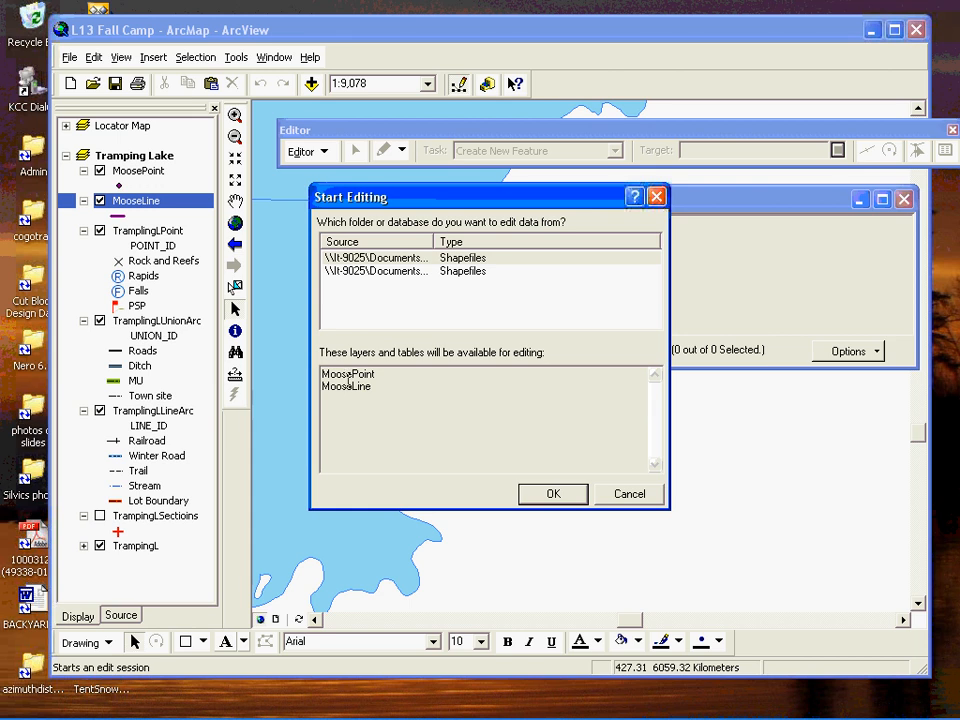
{"action": "left_click", "coordinate": [393, 272]}
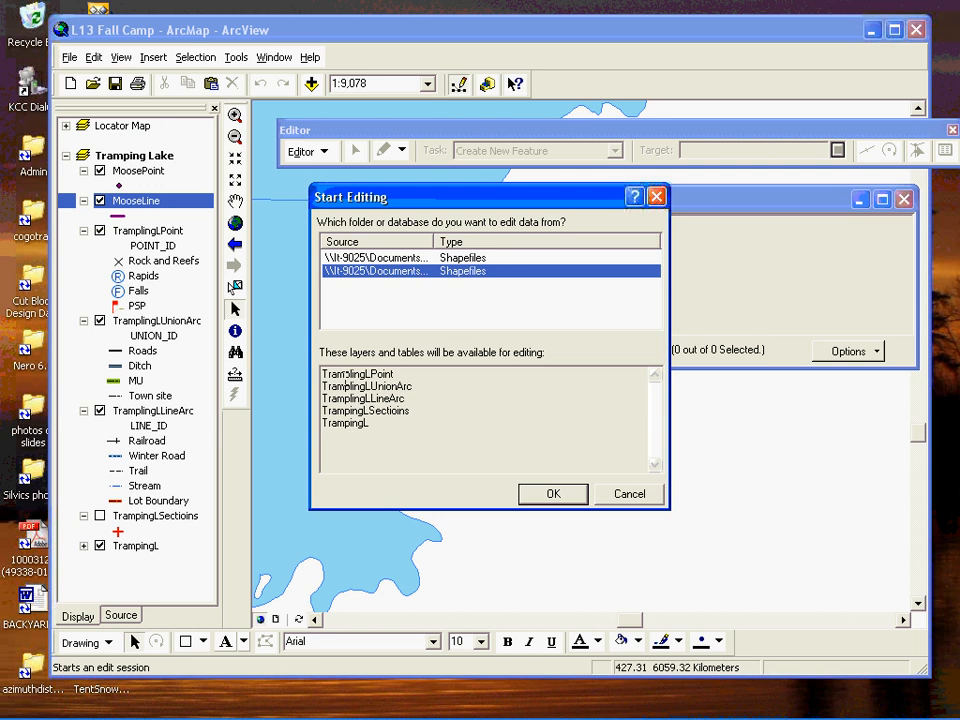
{"action": "left_click", "coordinate": [369, 258]}
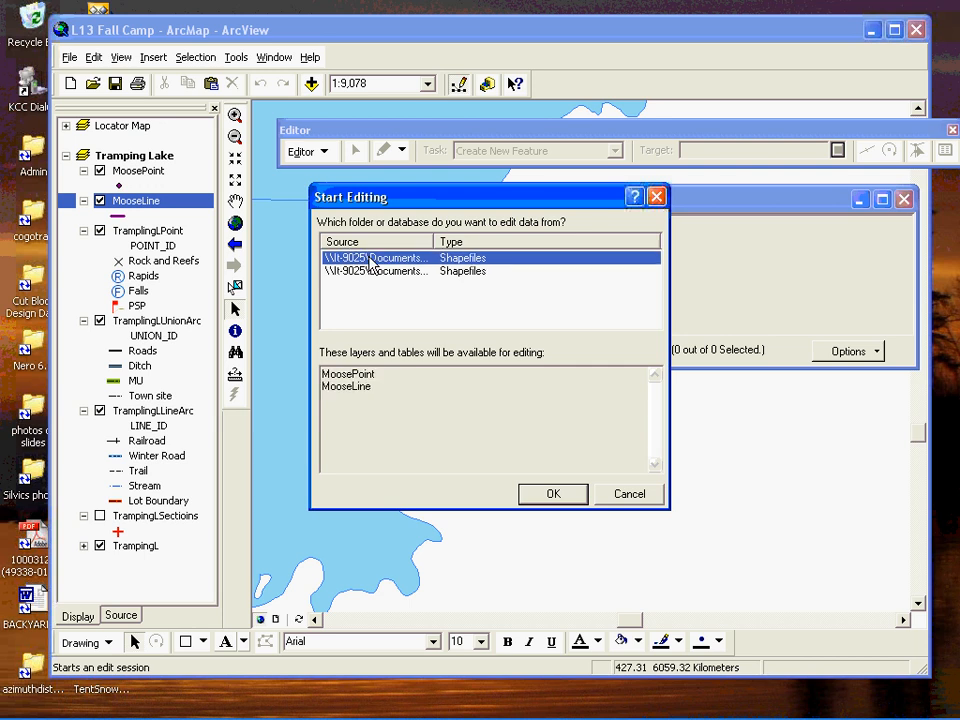
{"action": "left_click", "coordinate": [544, 495]}
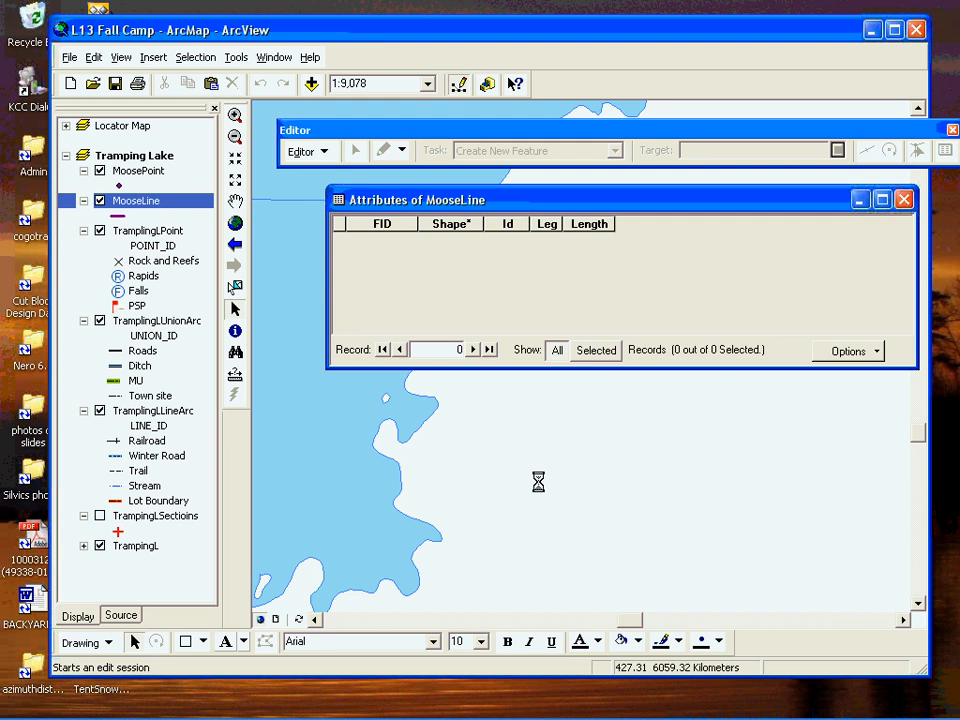
{"action": "mouse_move", "coordinate": [580, 712]}
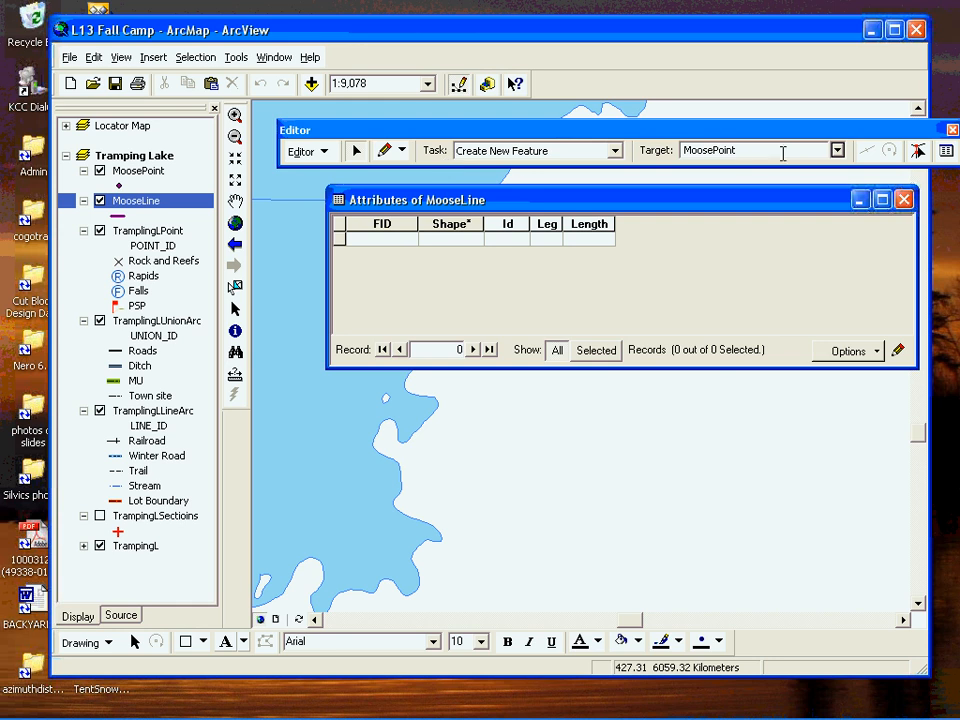
Set MooseLine as the target layer for creating new features and activate the Sketch tool
{"action": "left_click", "coordinate": [838, 150]}
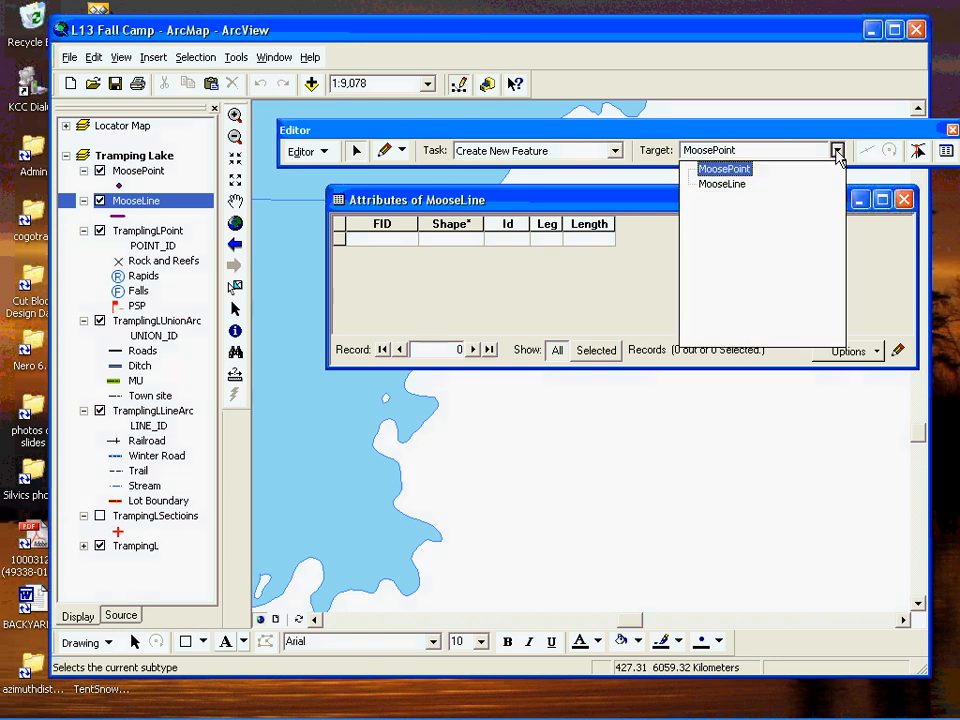
{"action": "left_click", "coordinate": [723, 184]}
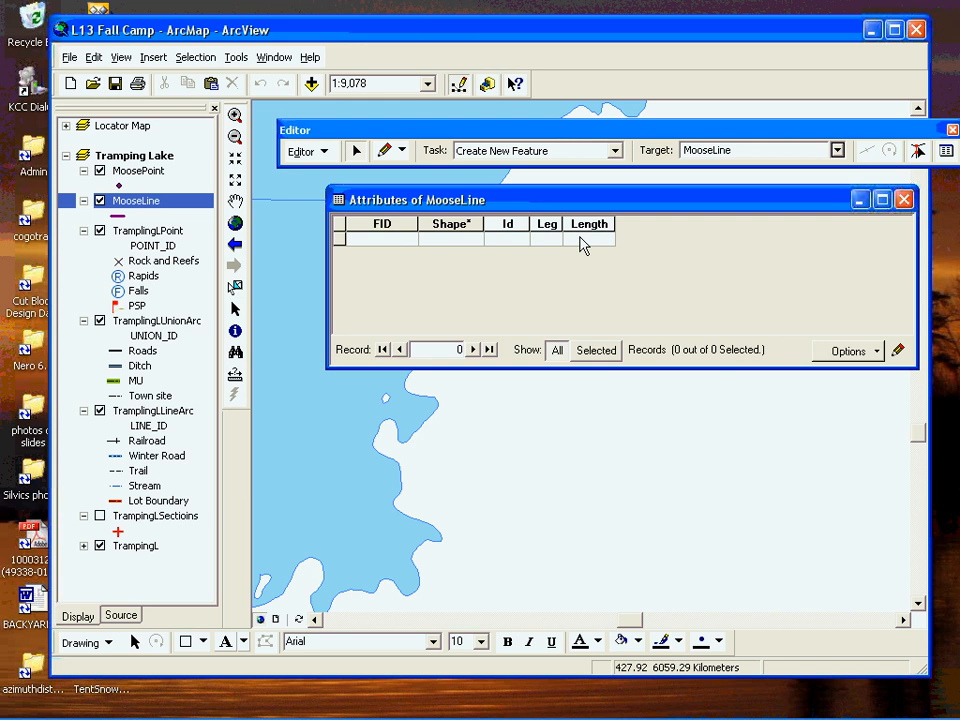
{"action": "left_click", "coordinate": [388, 157]}
Start a MooseLine sketch with its first vertex at absolute coordinates X 427650, Y 6058320
{"action": "right_click", "coordinate": [495, 460]}
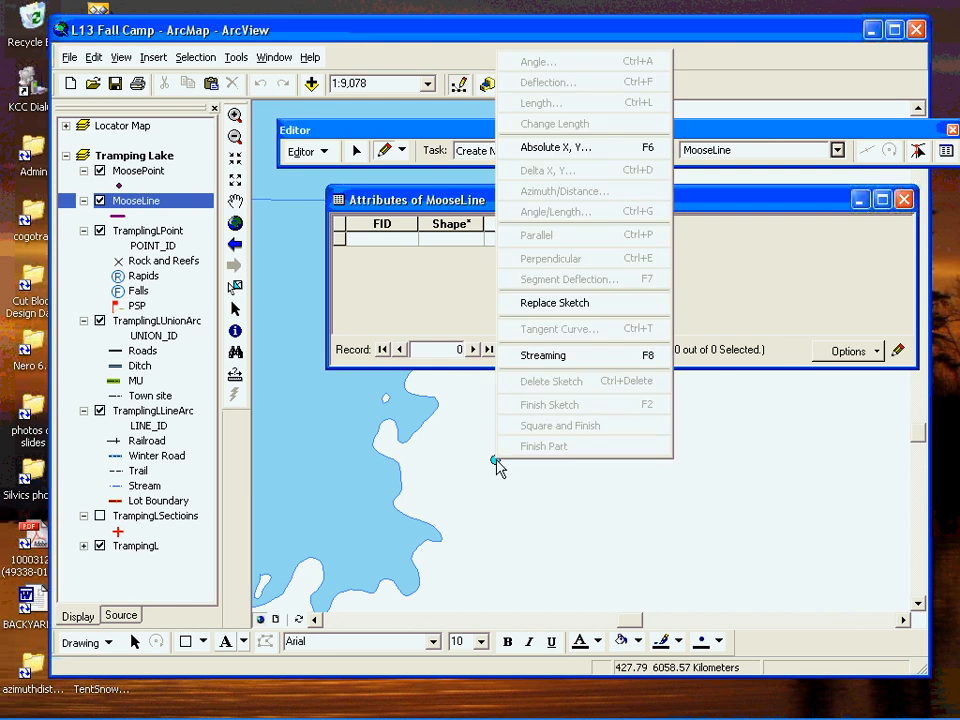
{"action": "left_click", "coordinate": [565, 150]}
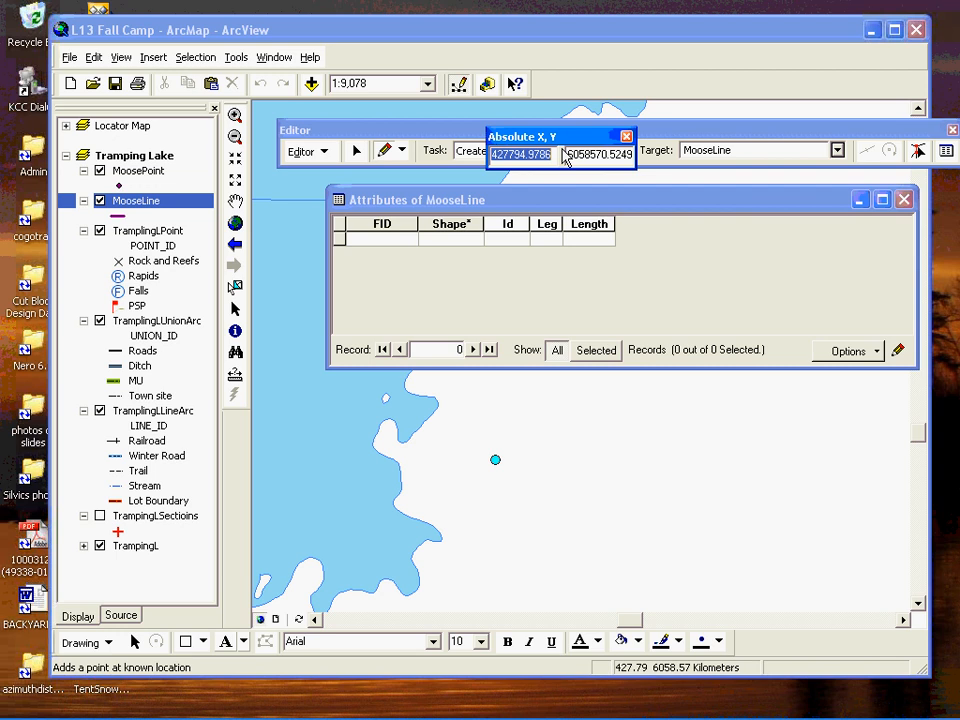
{"action": "type", "text": "42"}
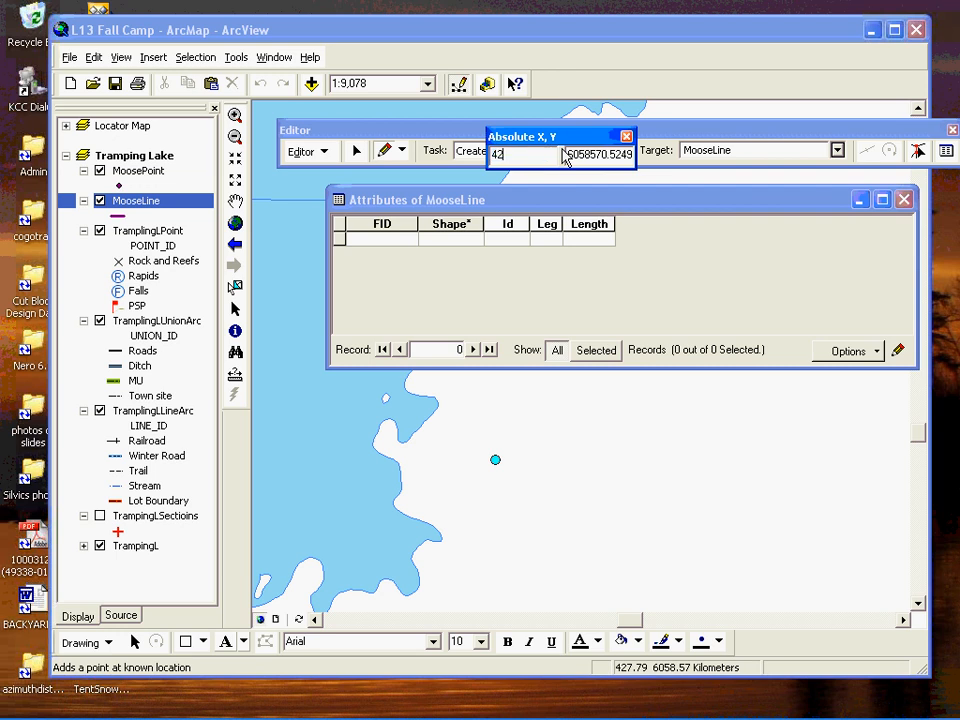
{"action": "type", "text": "7650"}
{"action": "key", "text": "Tab"}
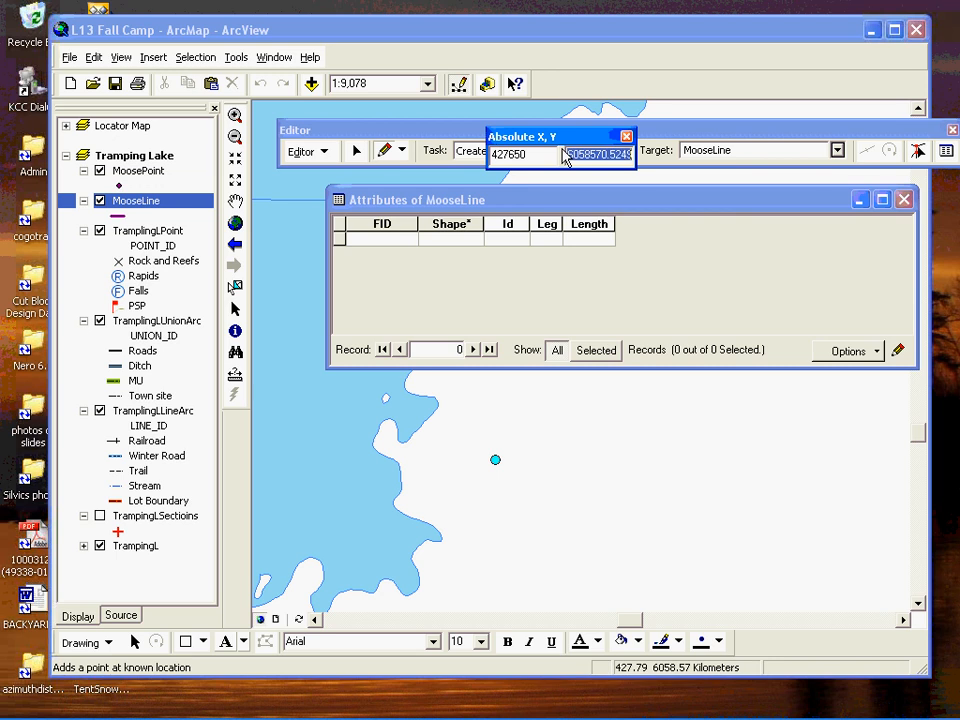
{"action": "type", "text": "605"}
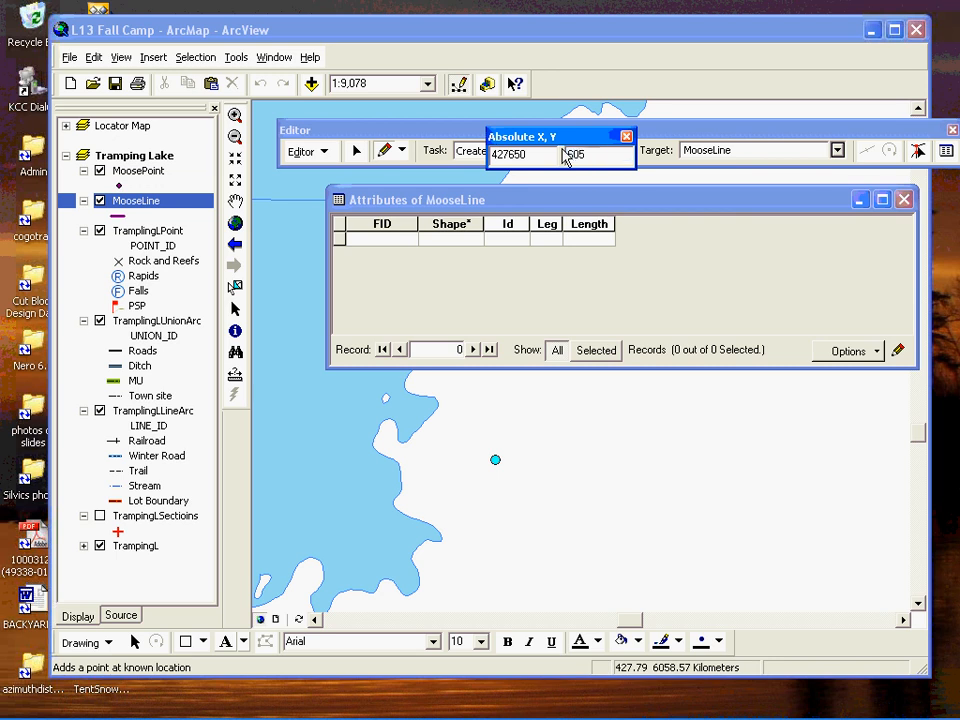
{"action": "type", "text": "8320"}
{"action": "key", "text": "Return"}
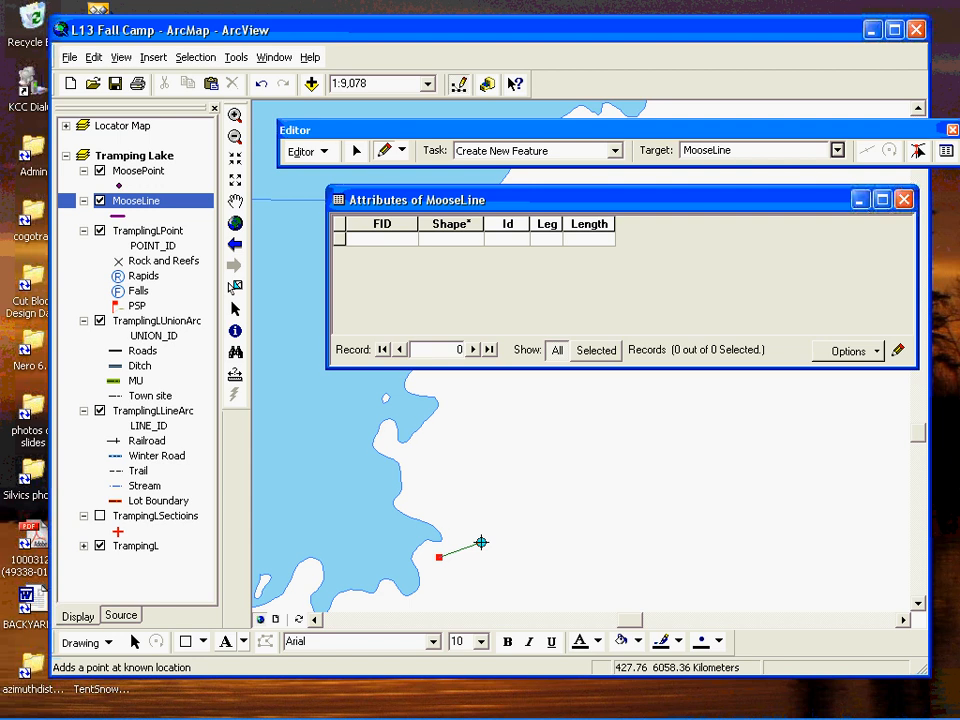
Add the first leg from the starting vertex with an azimuth of 90 and a distance of 80
{"action": "right_click", "coordinate": [481, 542]}
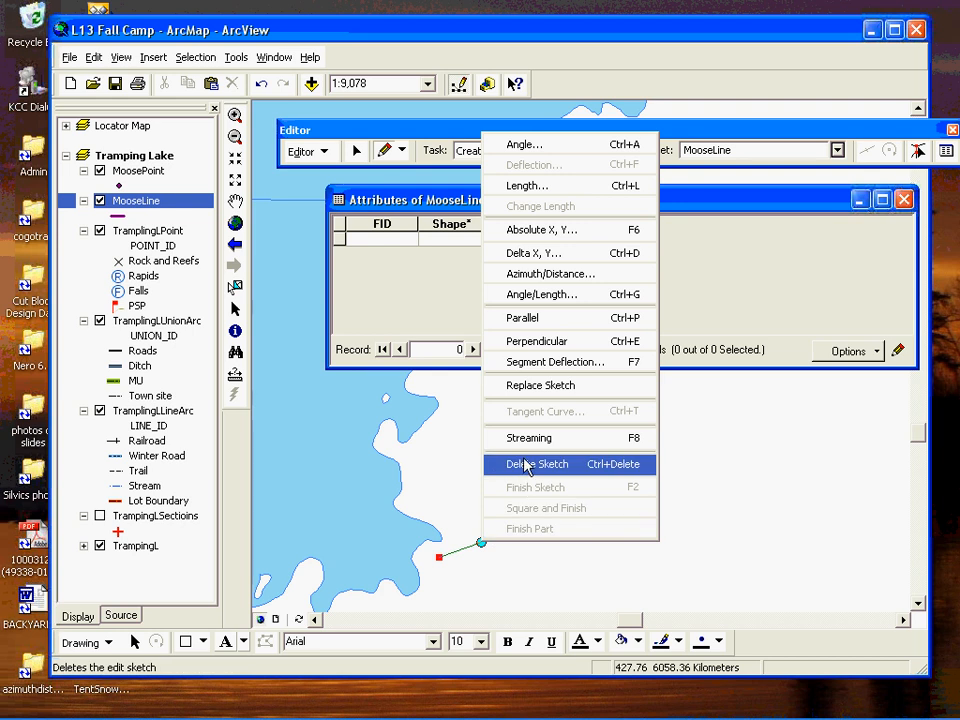
{"action": "left_click", "coordinate": [545, 276]}
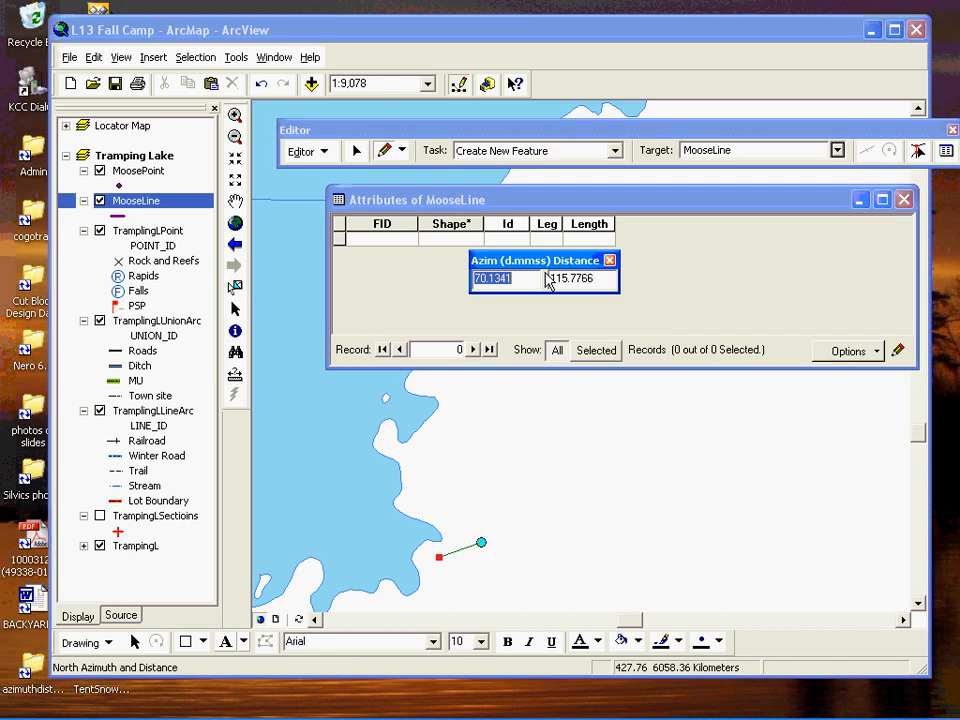
{"action": "type", "text": "90"}
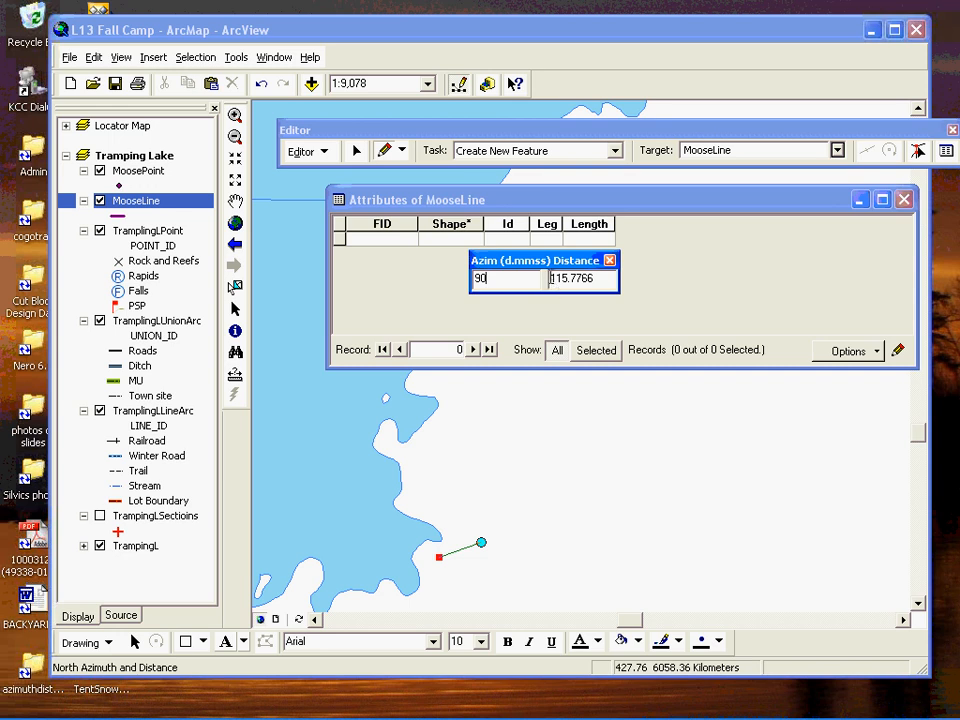
{"action": "key", "text": "Tab"}
{"action": "type", "text": "80"}
{"action": "key", "text": "Return"}
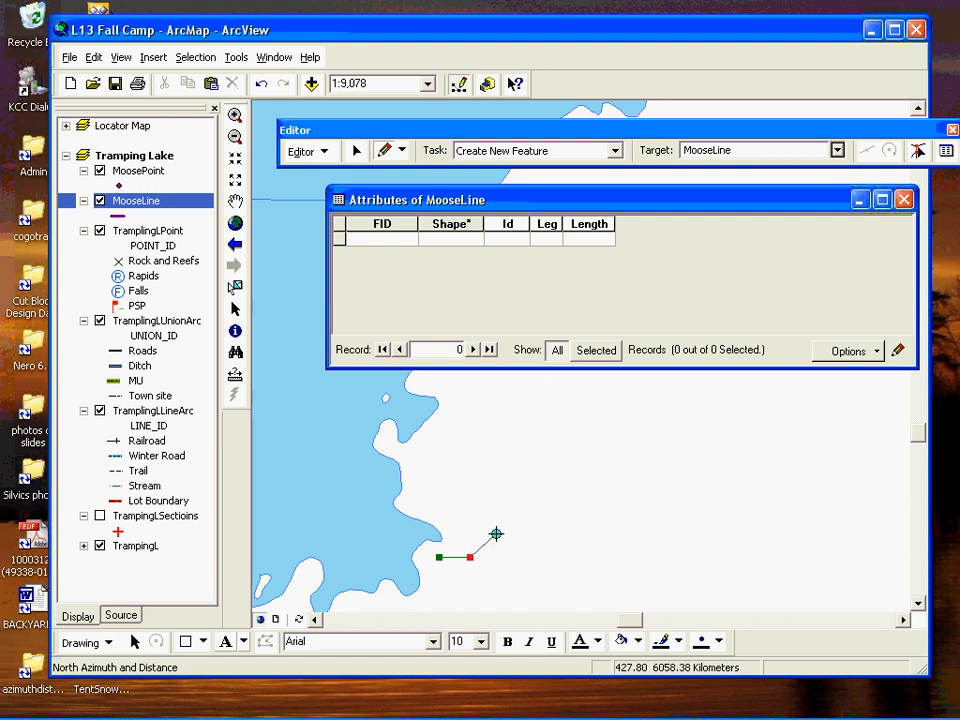
Continue the sketch with a second leg, also at azimuth 90 and distance 80
{"action": "right_click", "coordinate": [496, 534]}
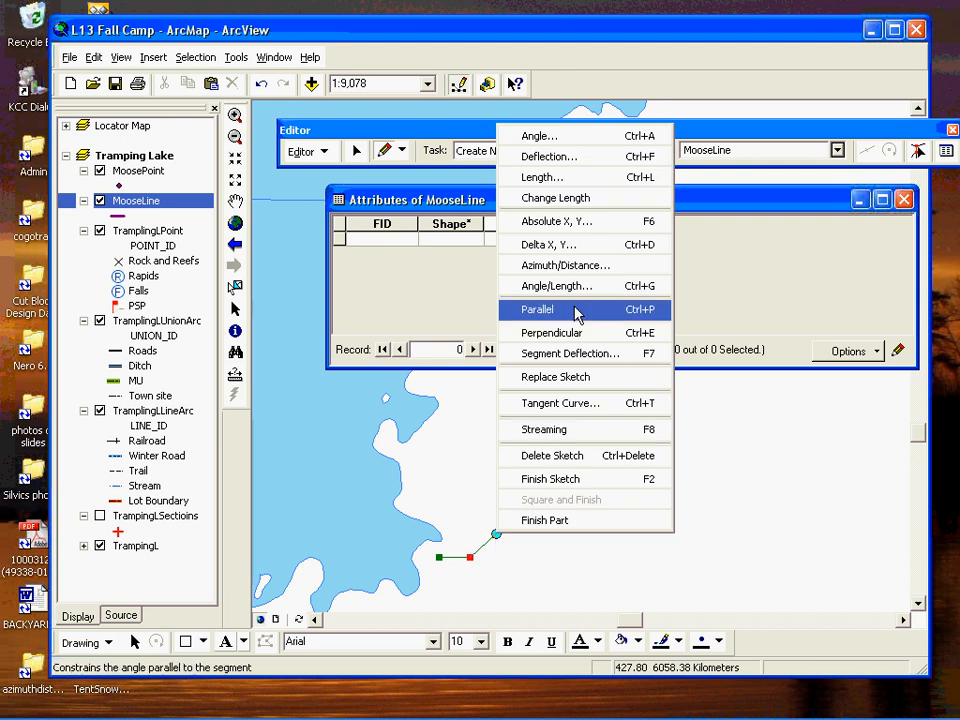
{"action": "left_click", "coordinate": [566, 265]}
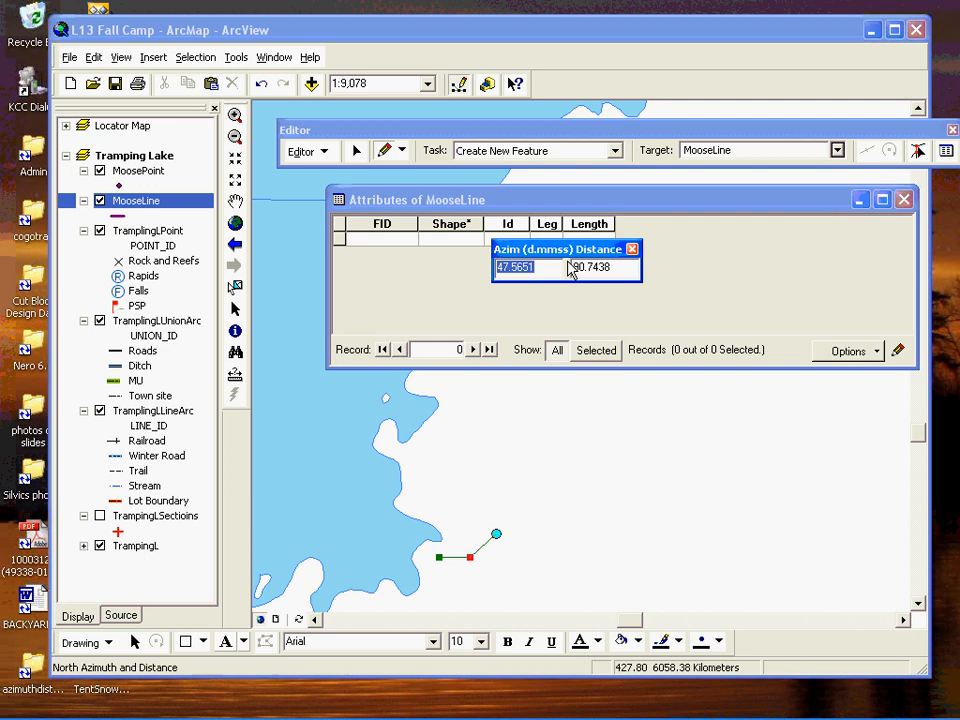
{"action": "type", "text": "90"}
{"action": "key", "text": "Tab"}
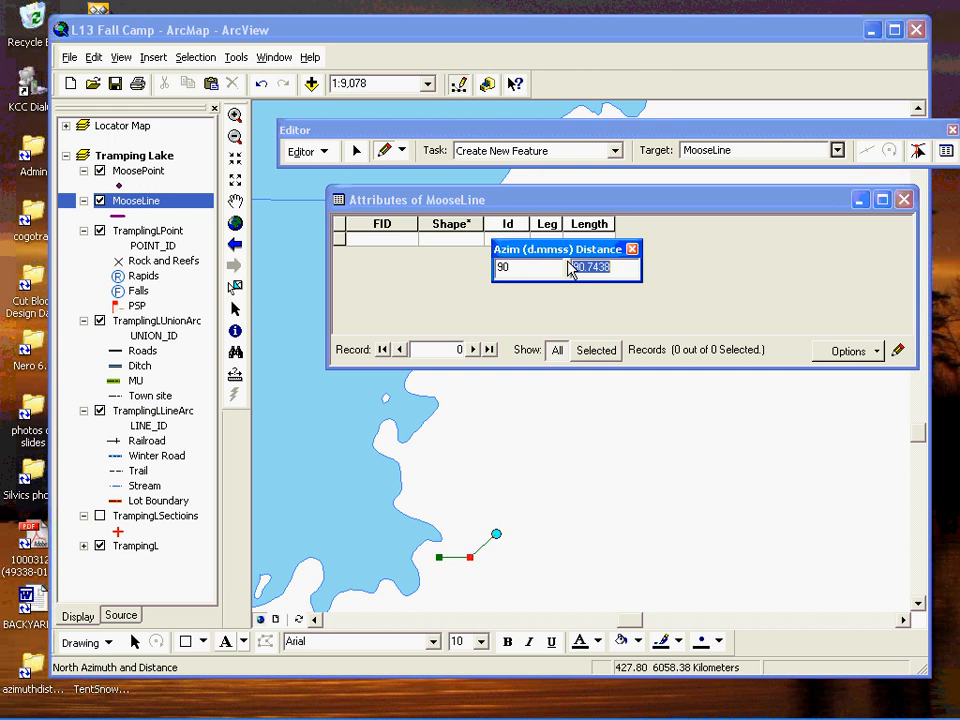
{"action": "type", "text": "80"}
{"action": "key", "text": "Return"}
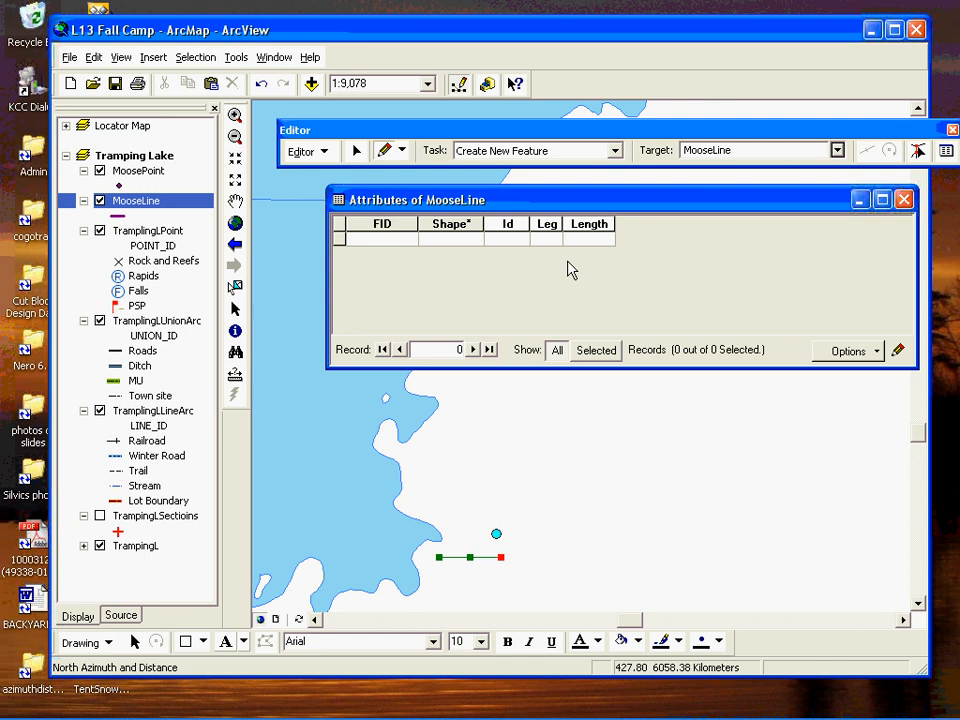
Finish the two-leg sketch as a MooseLine feature and undo its creation
{"action": "right_click", "coordinate": [527, 528]}
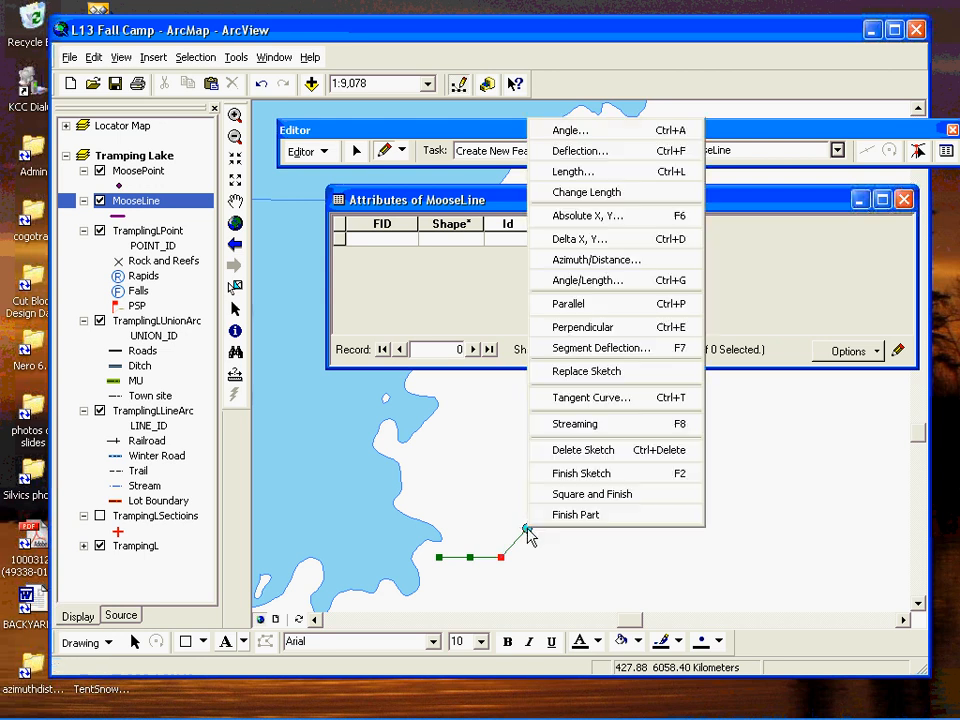
{"action": "left_click", "coordinate": [567, 478]}
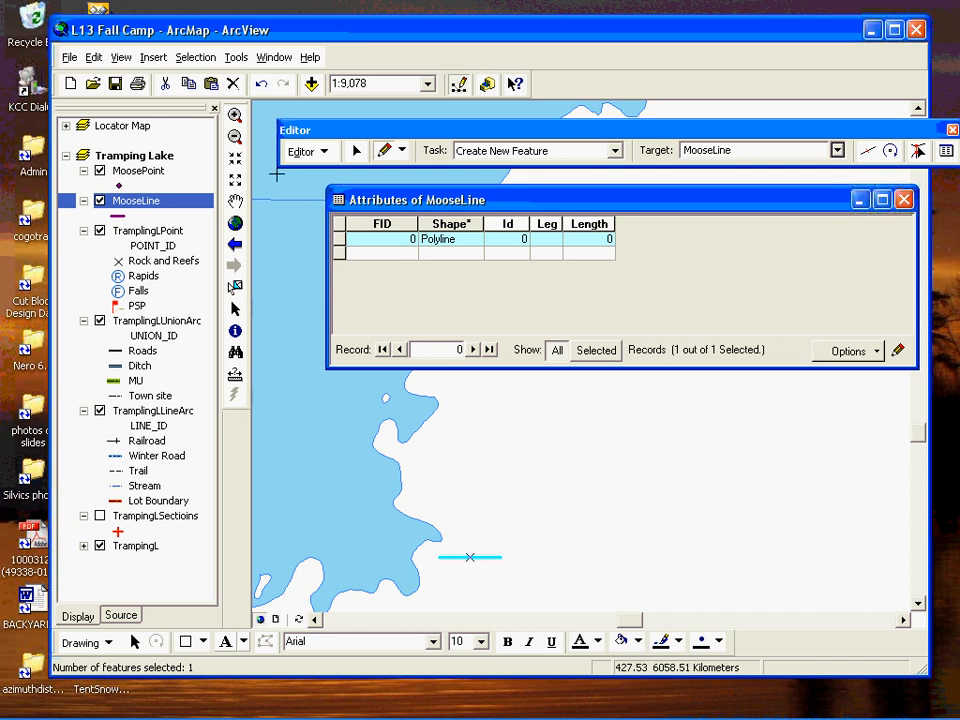
{"action": "left_click", "coordinate": [261, 87]}
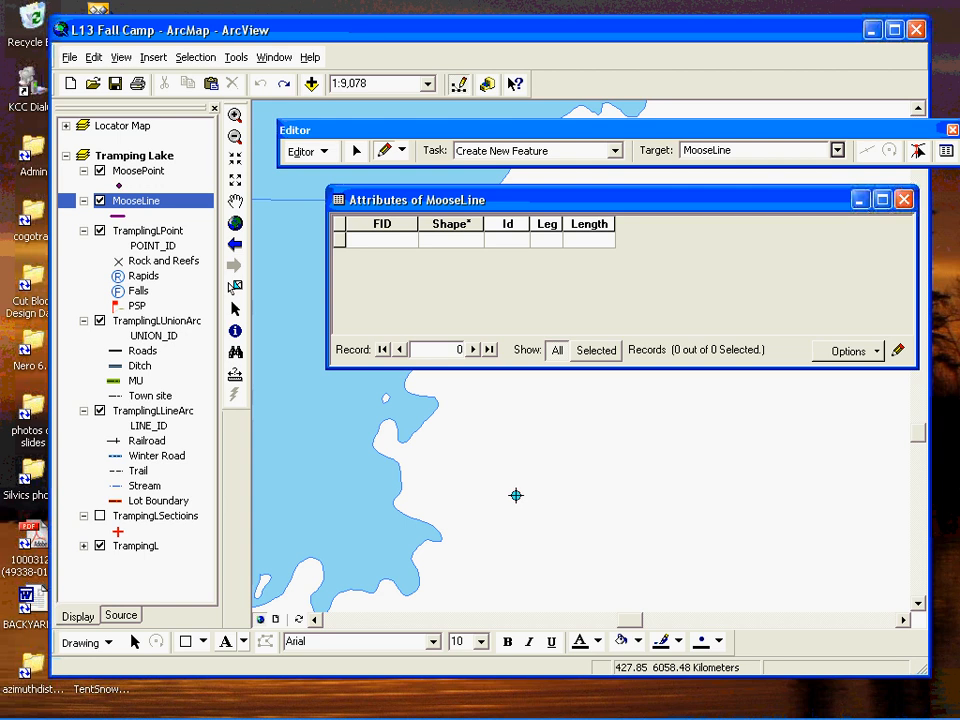
Begin a new MooseLine sketch at absolute coordinates X 427650, Y 6058320
{"action": "right_click", "coordinate": [480, 451]}
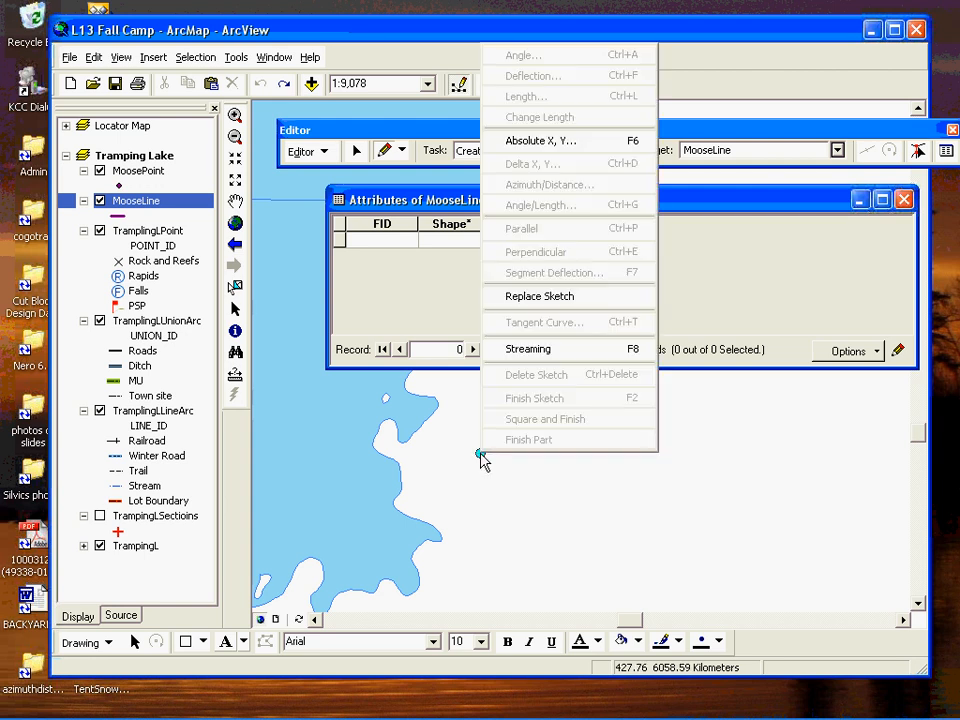
{"action": "left_click", "coordinate": [565, 144]}
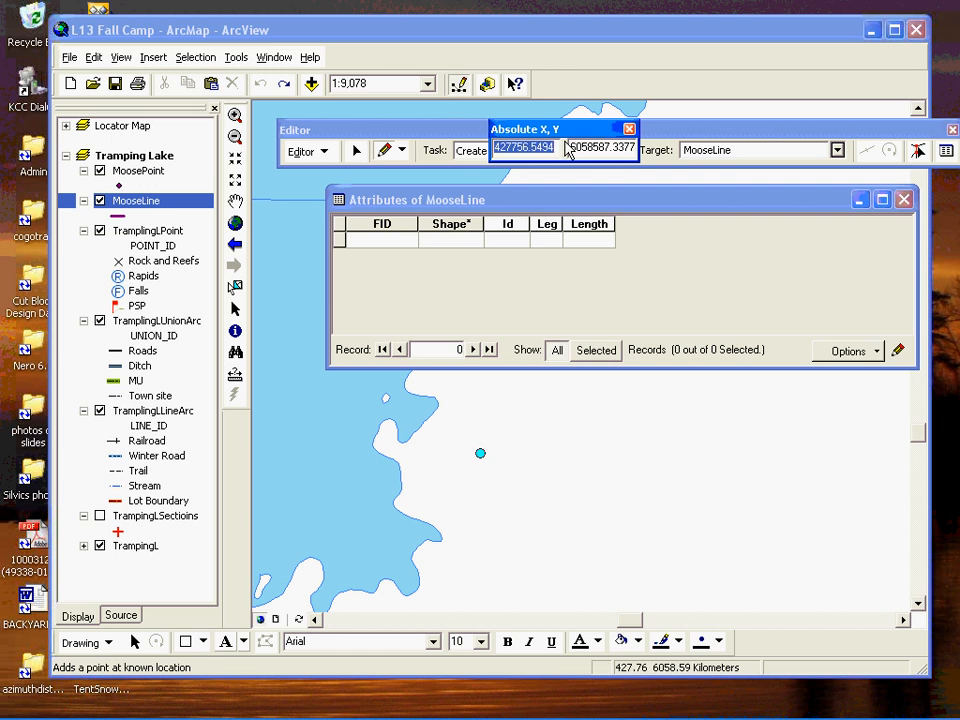
{"action": "type", "text": "427650"}
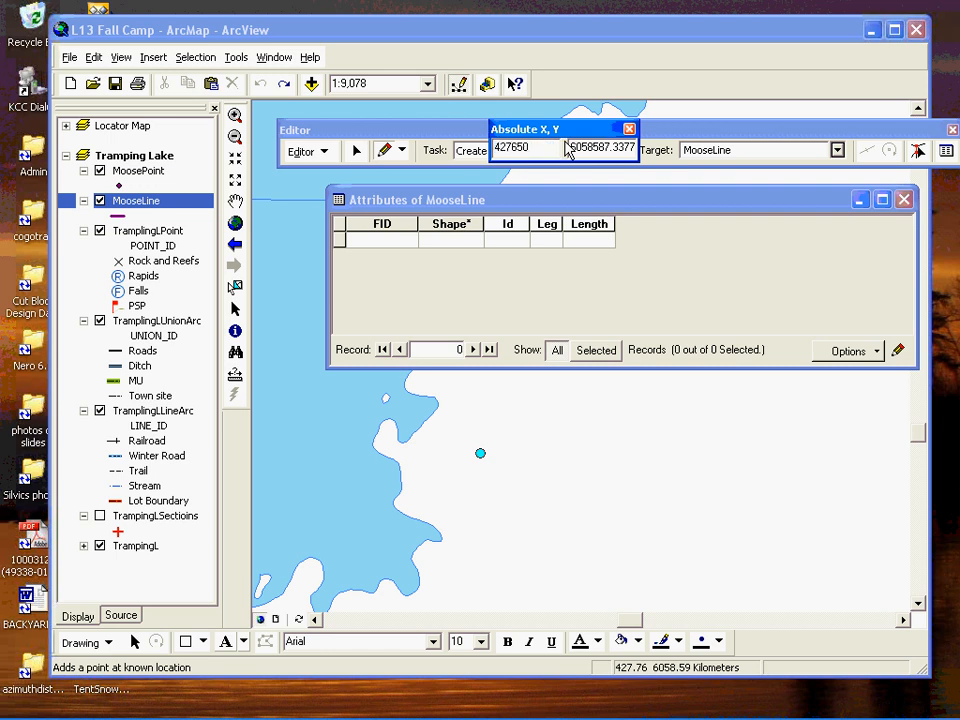
{"action": "key", "text": "Tab"}
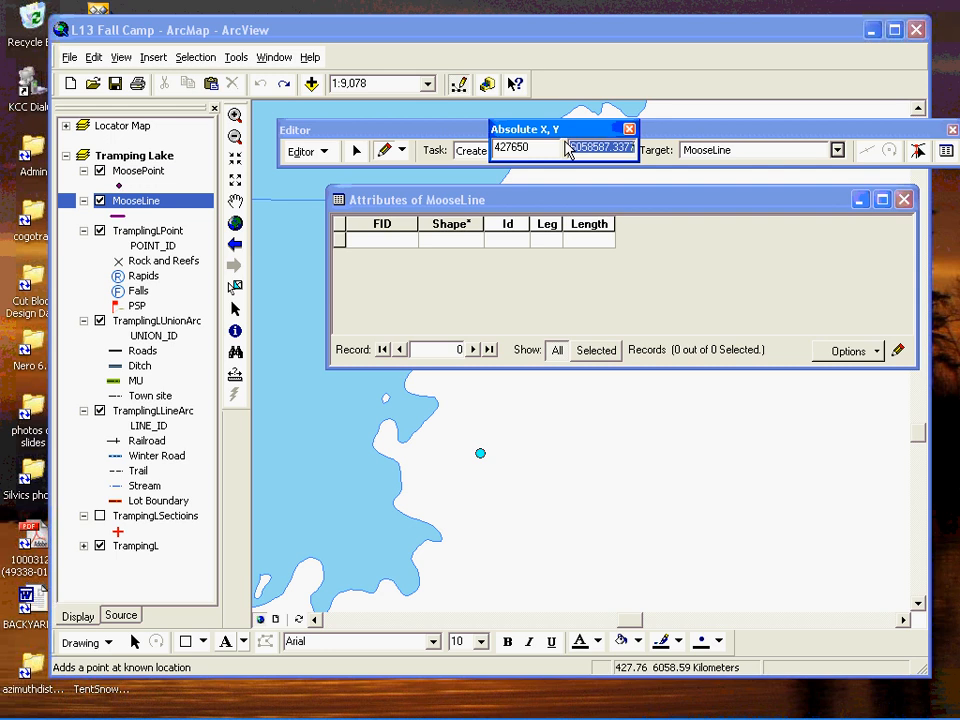
{"action": "type", "text": "505"}
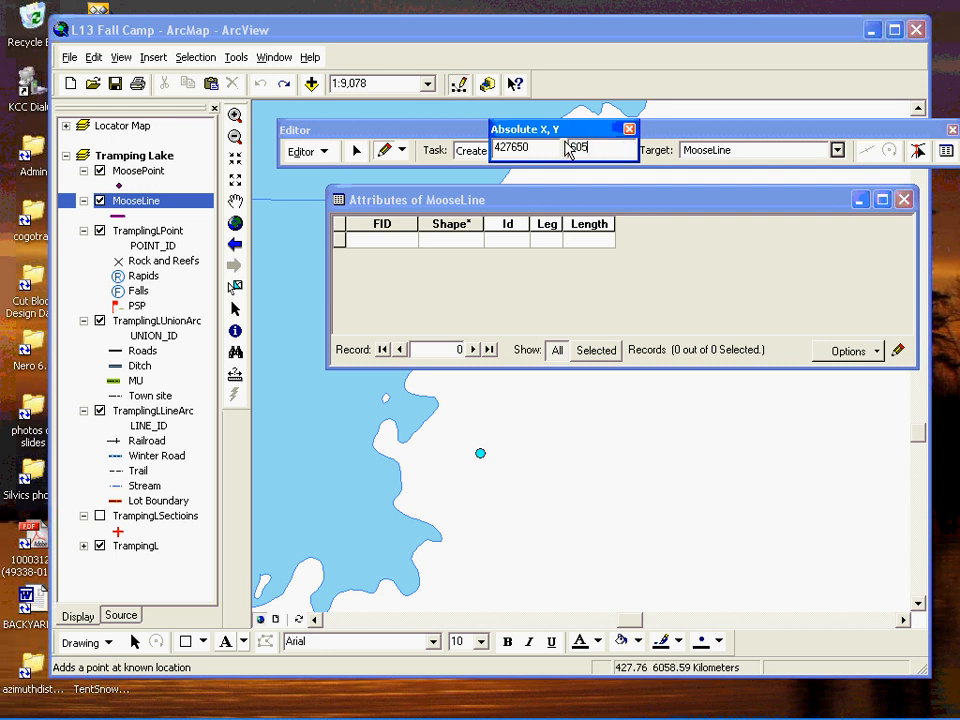
{"action": "type", "text": "8320"}
{"action": "key", "text": "Return"}
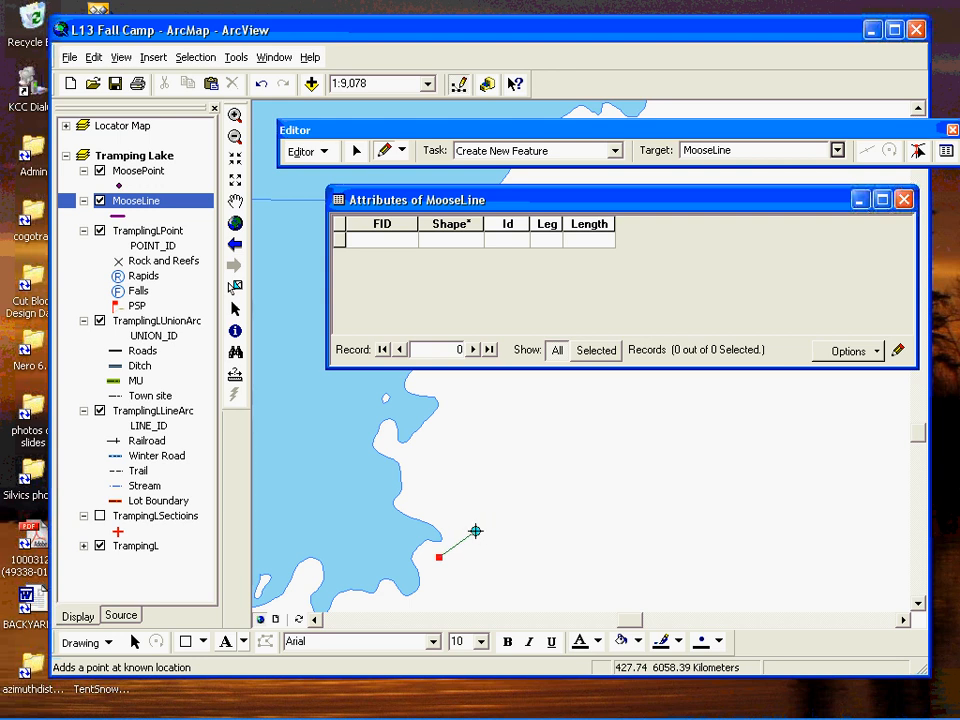
Add the new sketch's first leg with an azimuth of 90 and a distance of 80
{"action": "right_click", "coordinate": [475, 531]}
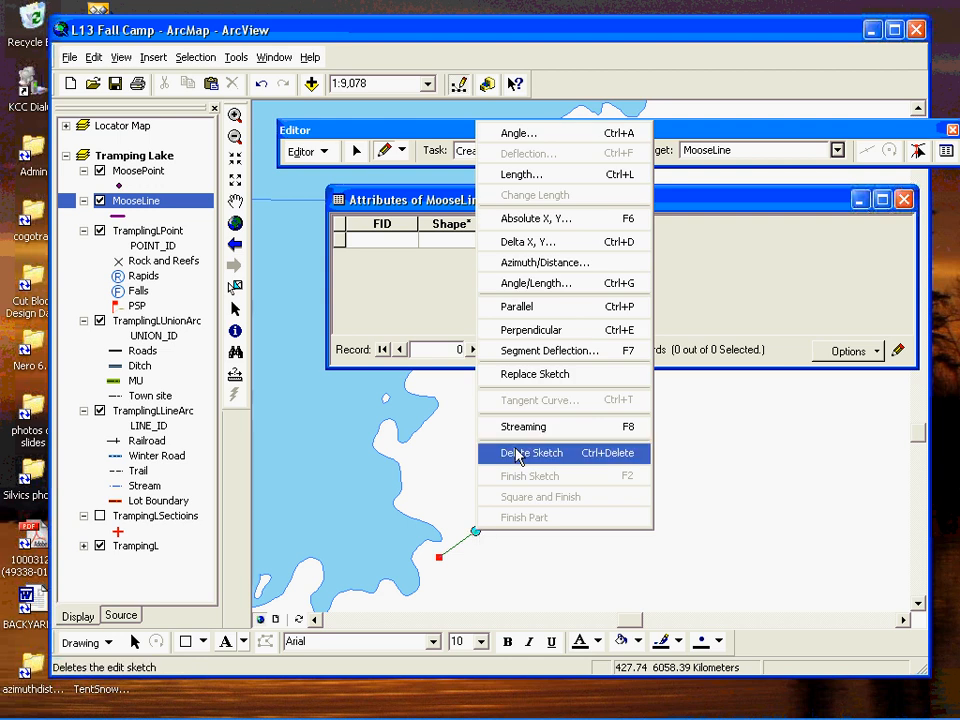
{"action": "left_click", "coordinate": [545, 262]}
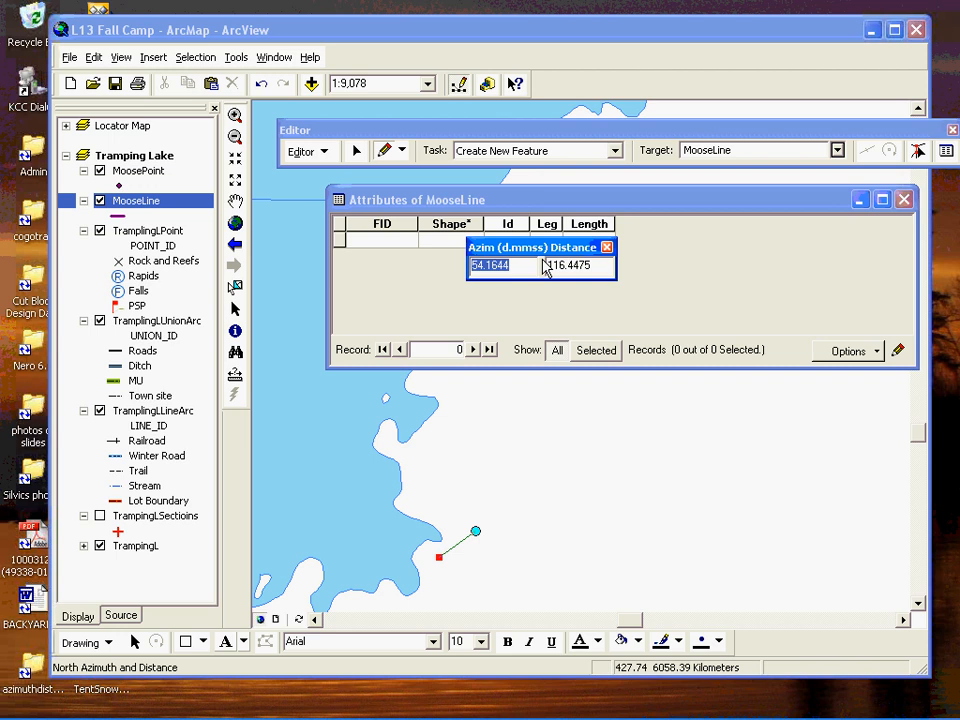
{"action": "type", "text": "90"}
{"action": "key", "text": "Tab"}
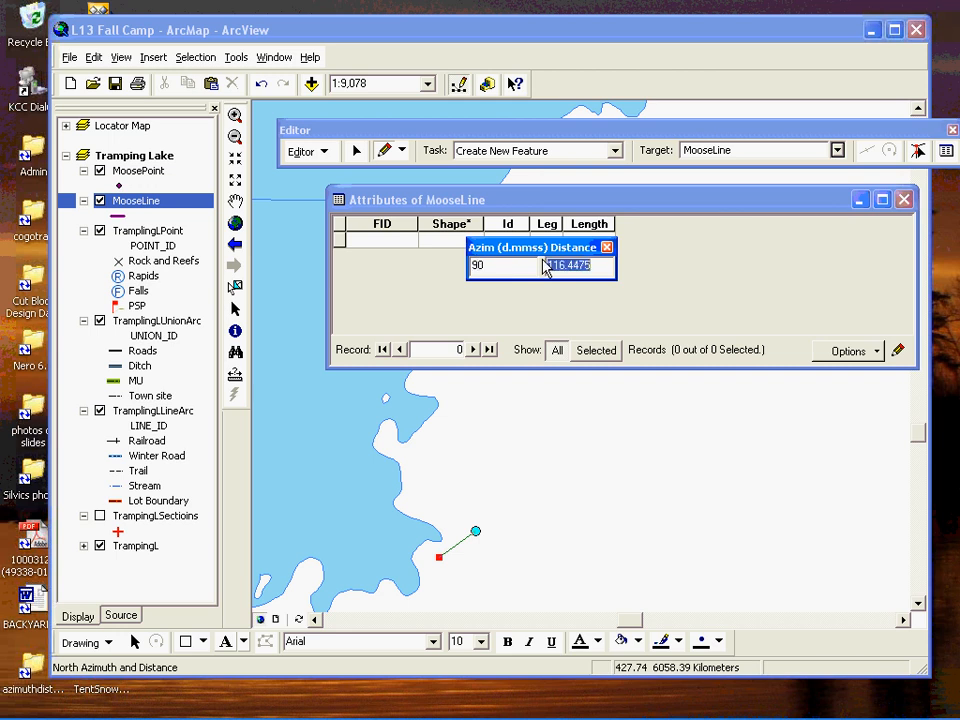
{"action": "type", "text": "80"}
{"action": "key", "text": "Return"}
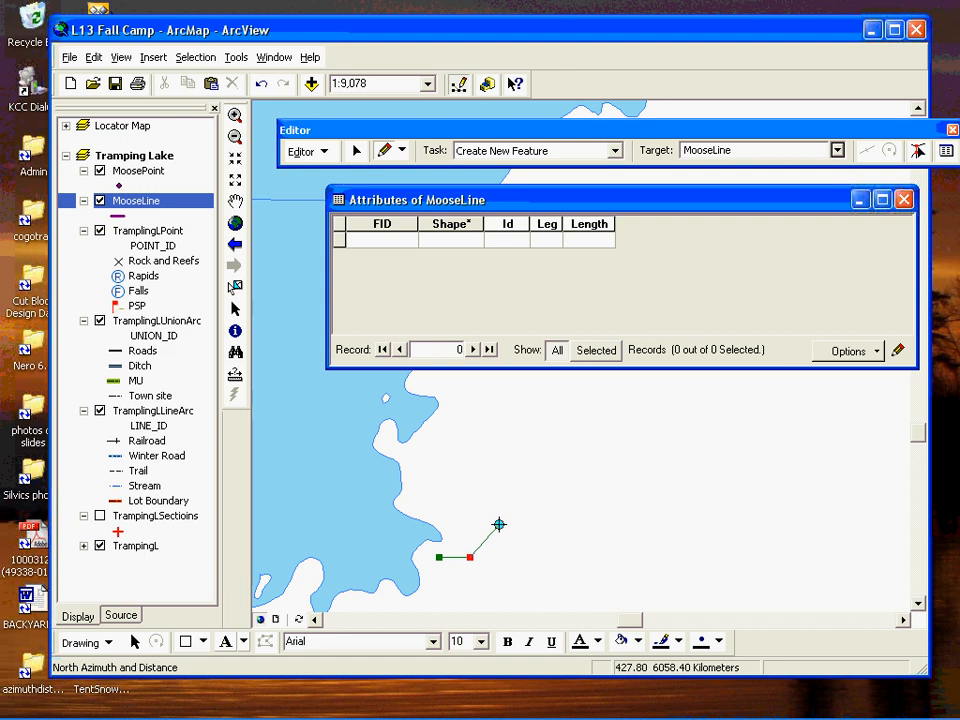
Finish the one-leg sketch as a MooseLine feature and set its Leg attribute to 1
{"action": "right_click", "coordinate": [499, 524]}
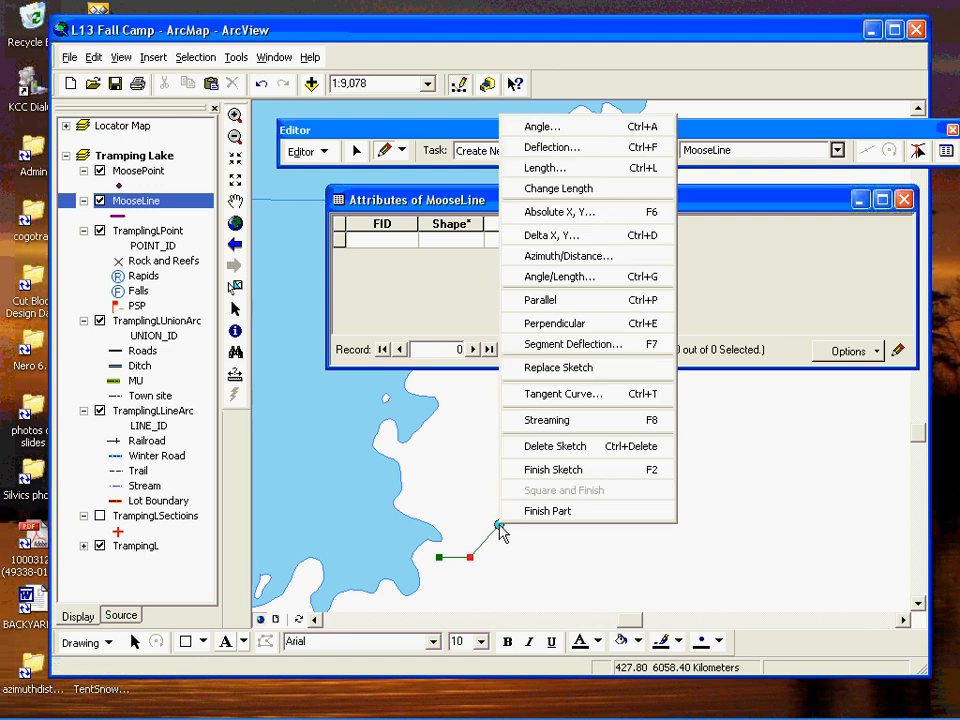
{"action": "left_click", "coordinate": [540, 469]}
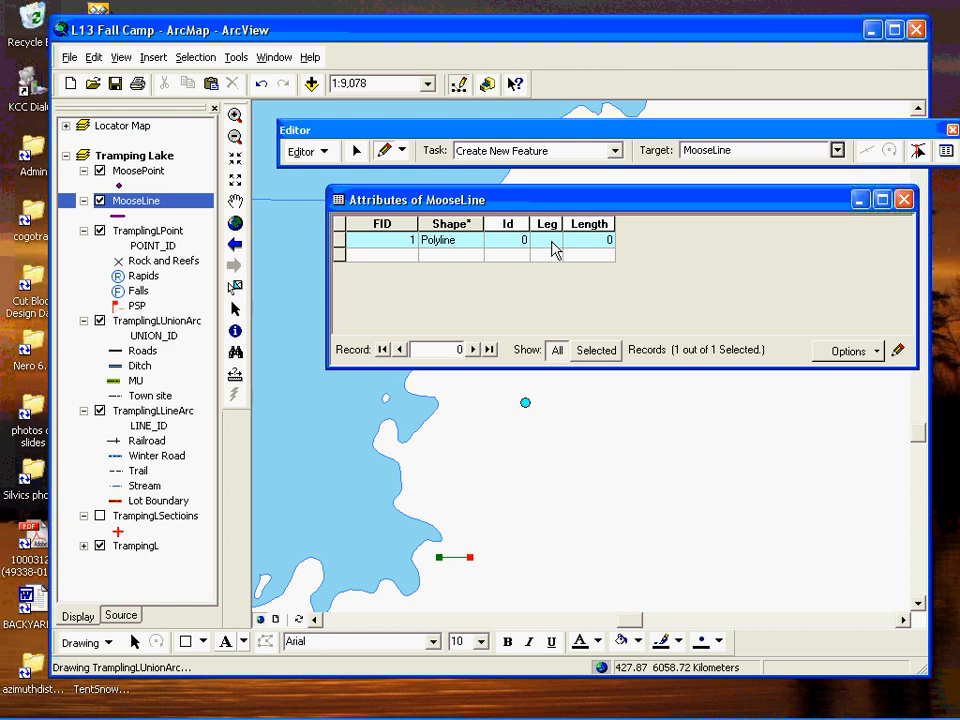
{"action": "left_click", "coordinate": [553, 249]}
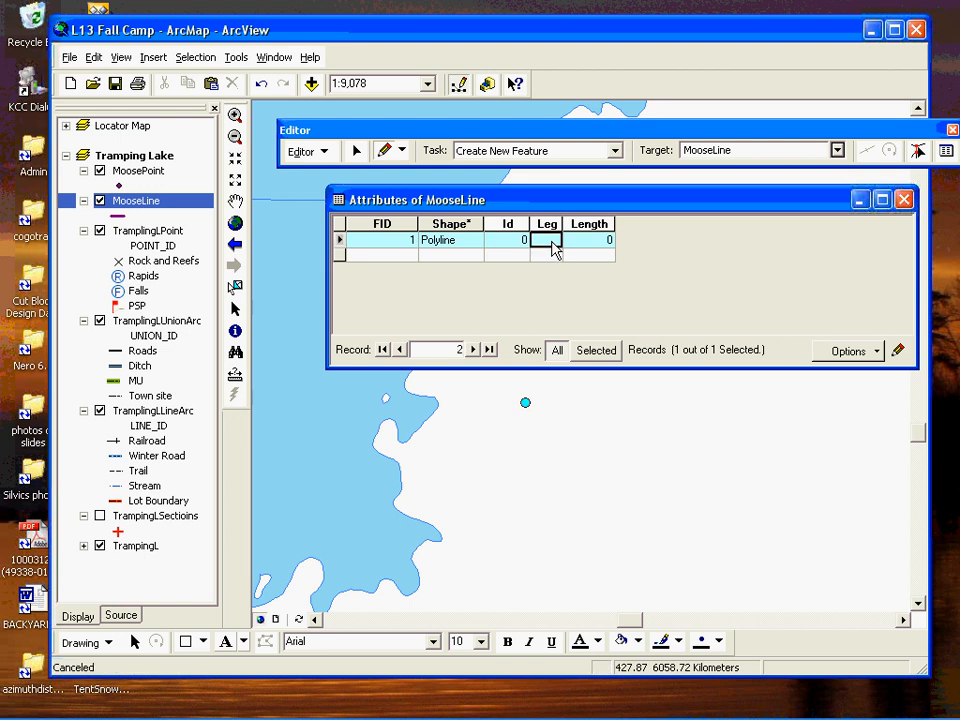
{"action": "type", "text": "1"}
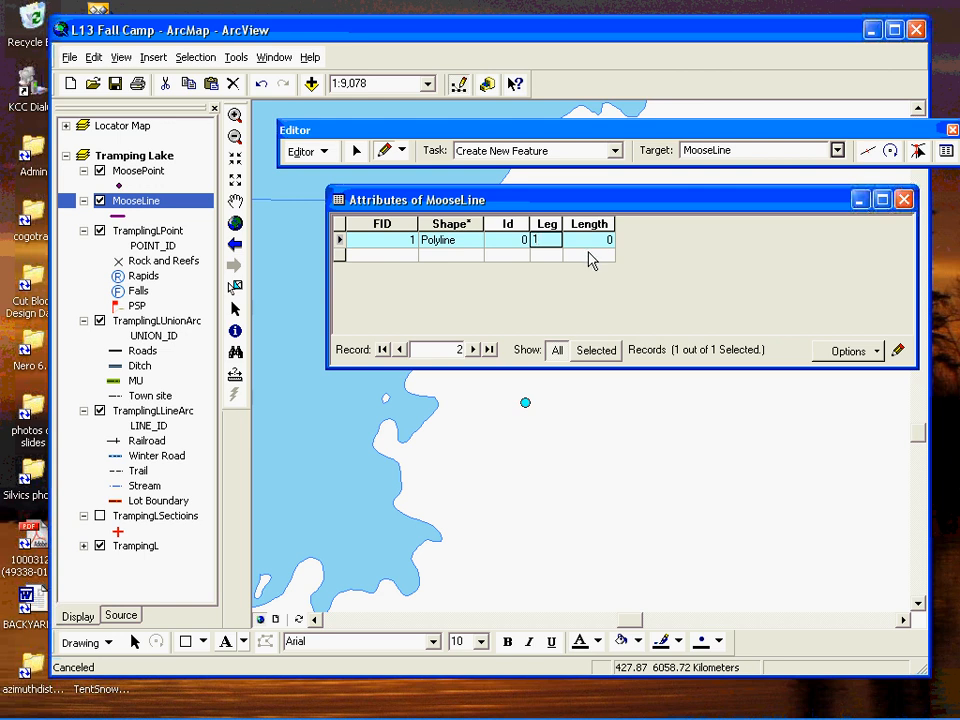
{"action": "key", "text": "Tab"}
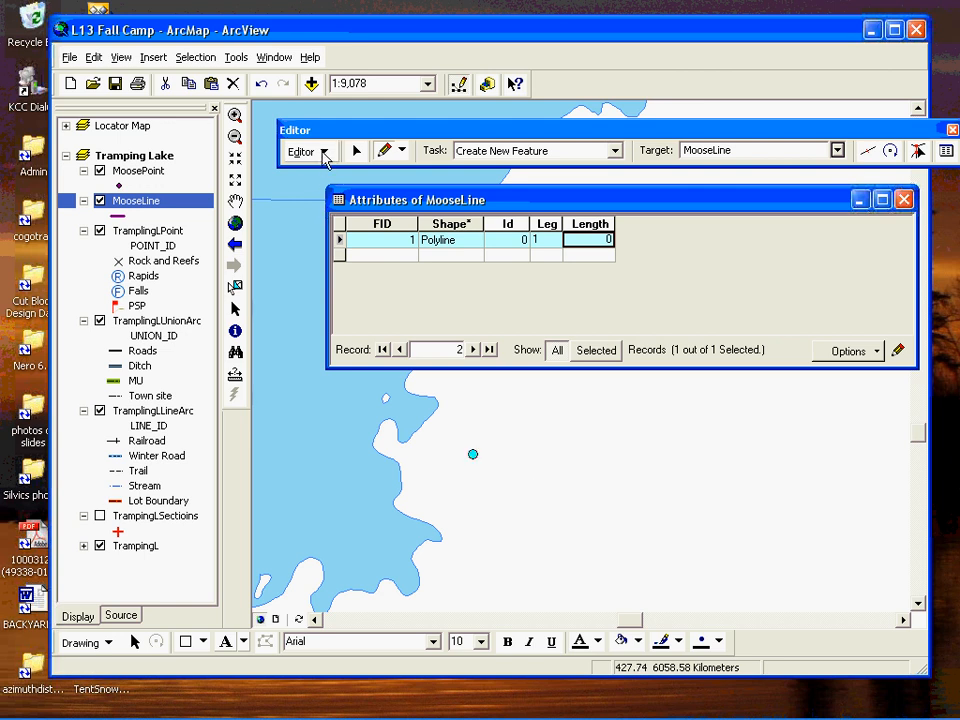
Enable vertex snapping for the MooseLine layer in the editor's snapping environment
{"action": "left_click", "coordinate": [322, 154]}
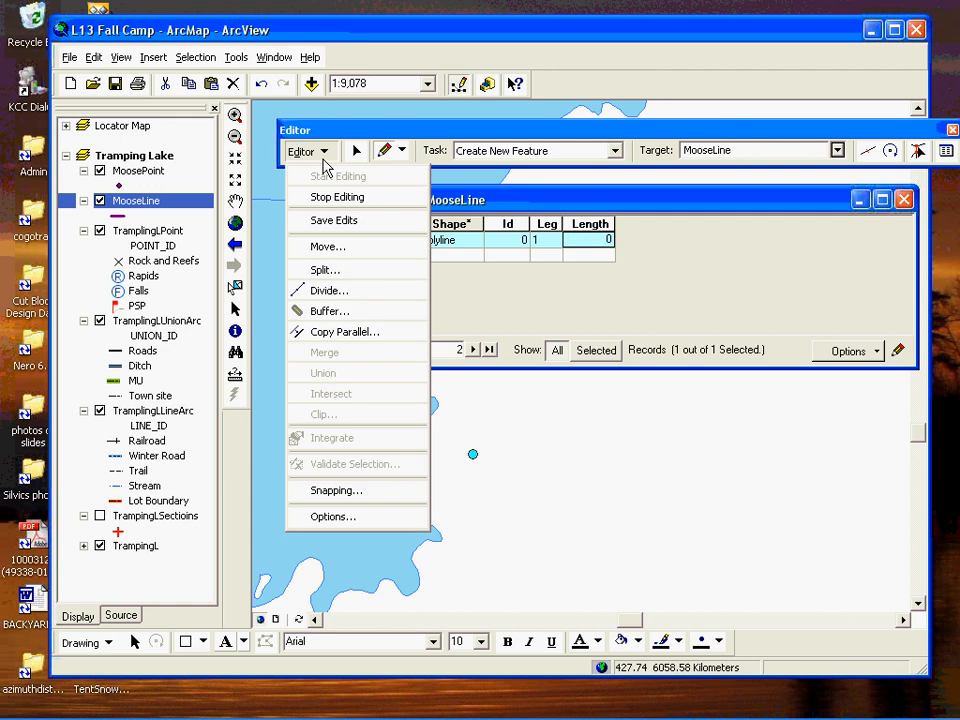
{"action": "left_click", "coordinate": [348, 494]}
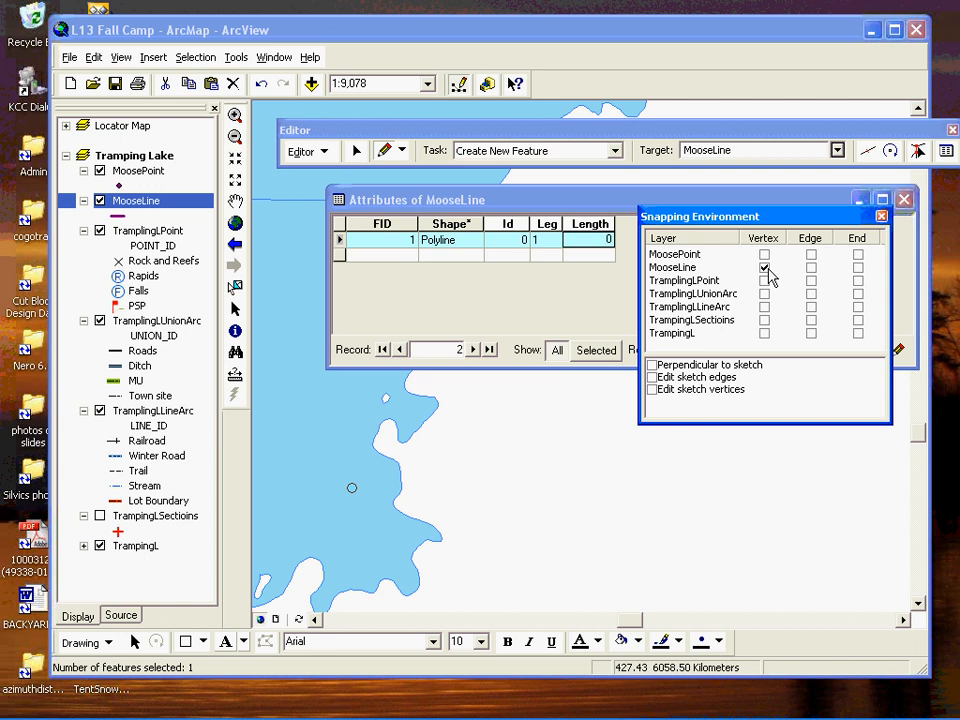
{"action": "left_click", "coordinate": [880, 217]}
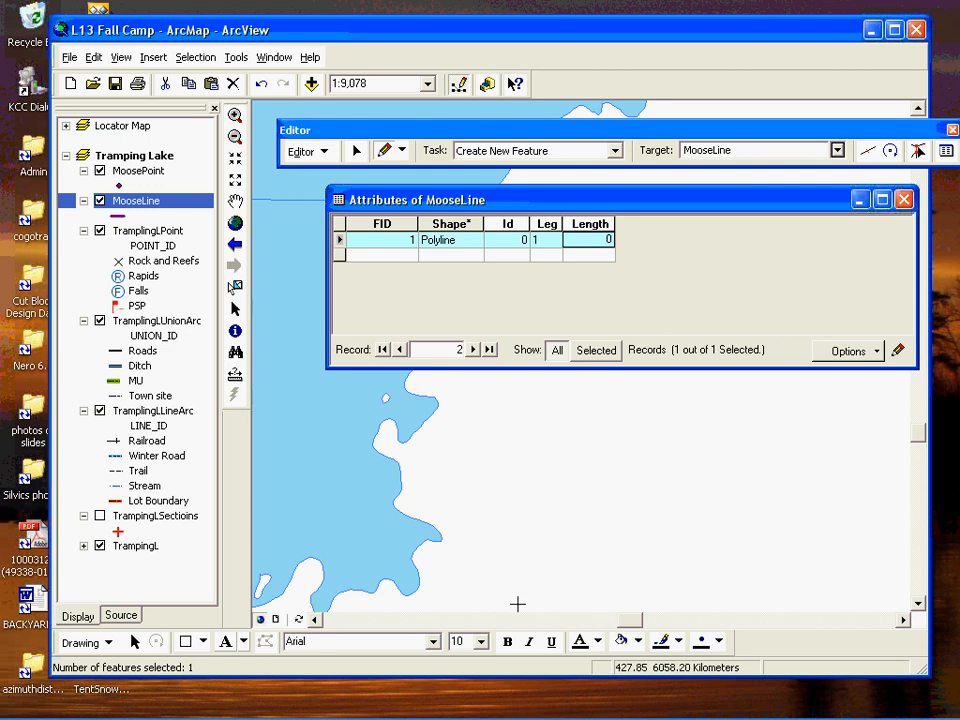
{"action": "mouse_move", "coordinate": [665, 708]}
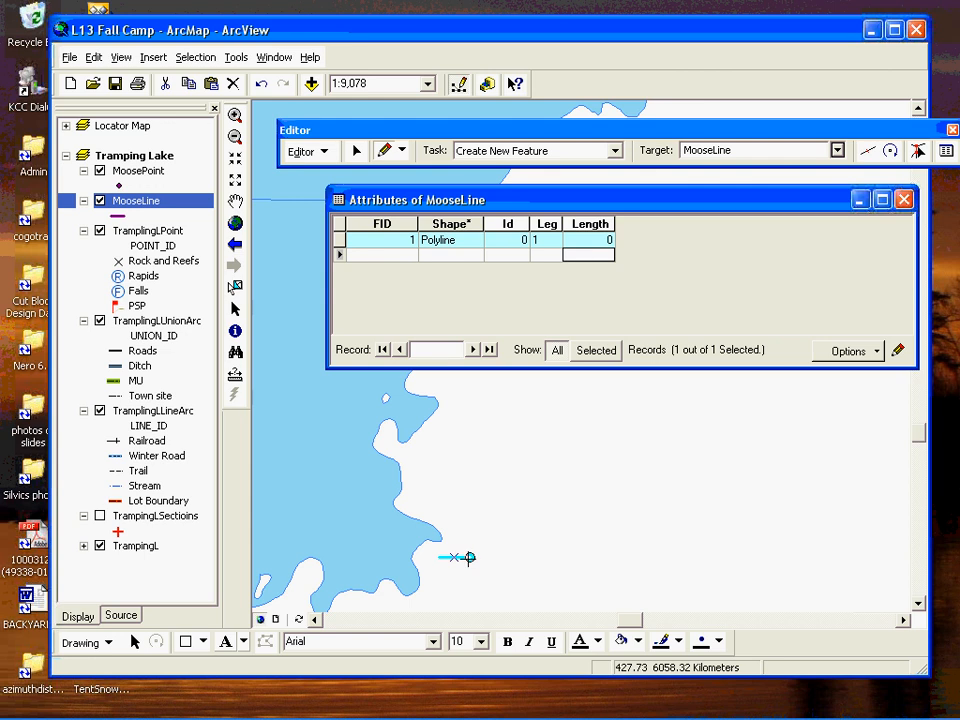
Sketch the second leg from the end vertex of the first MooseLine leg with azimuth 90 and distance 80
{"action": "left_click", "coordinate": [469, 557]}
{"action": "right_click", "coordinate": [499, 529]}
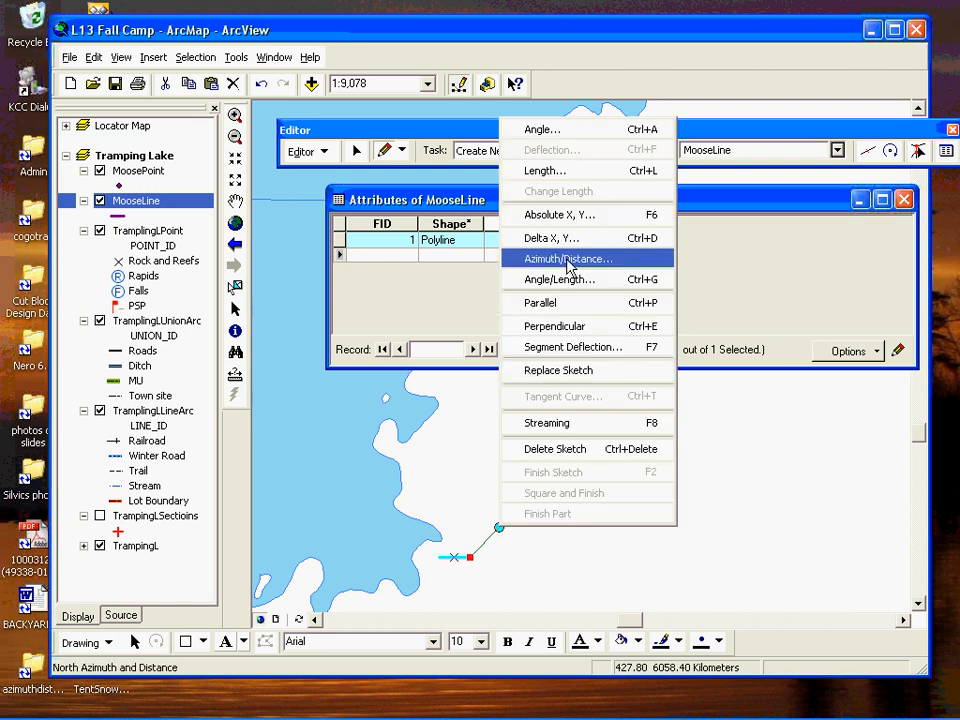
{"action": "left_click", "coordinate": [545, 261]}
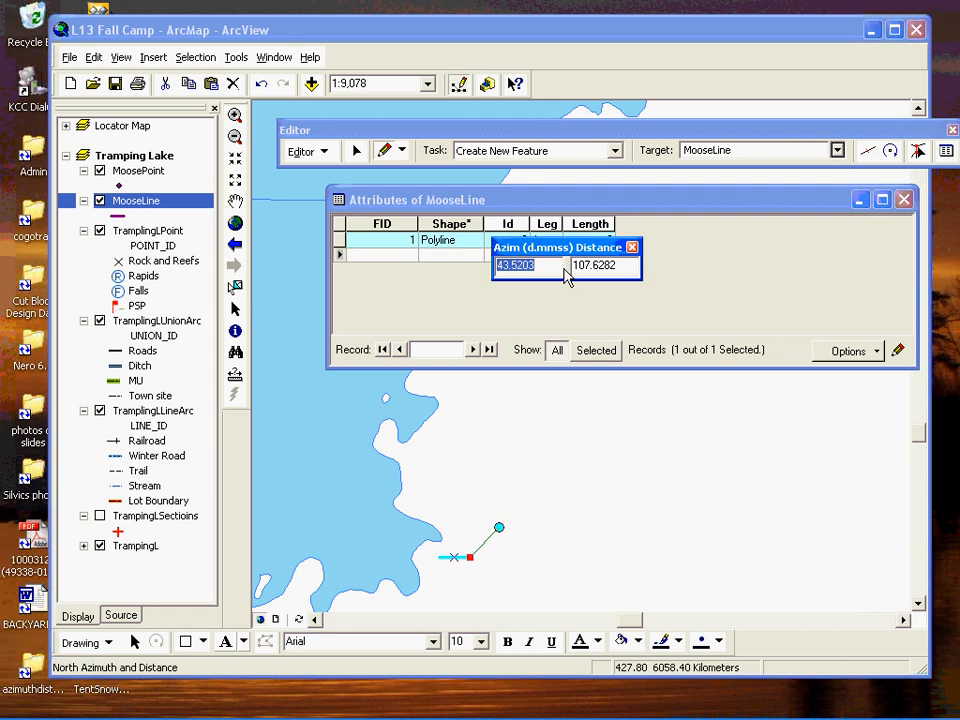
{"action": "type", "text": "90"}
{"action": "key", "text": "Tab"}
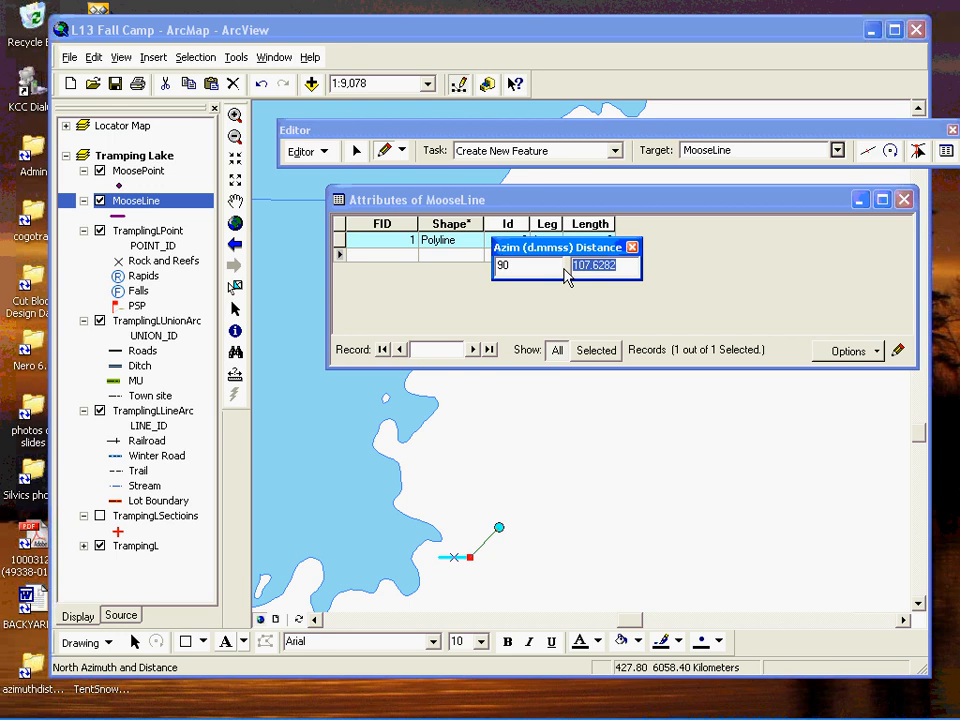
{"action": "type", "text": "80"}
{"action": "key", "text": "Return"}
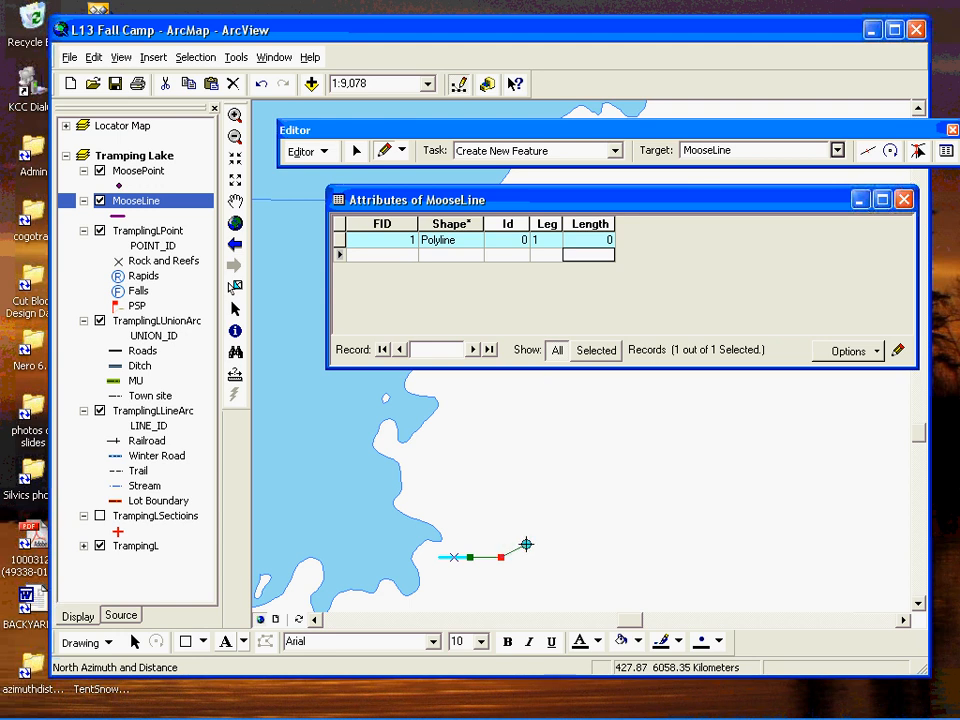
Finish the second leg's sketch as a separate MooseLine feature and set its Leg attribute to 2
{"action": "right_click", "coordinate": [526, 544]}
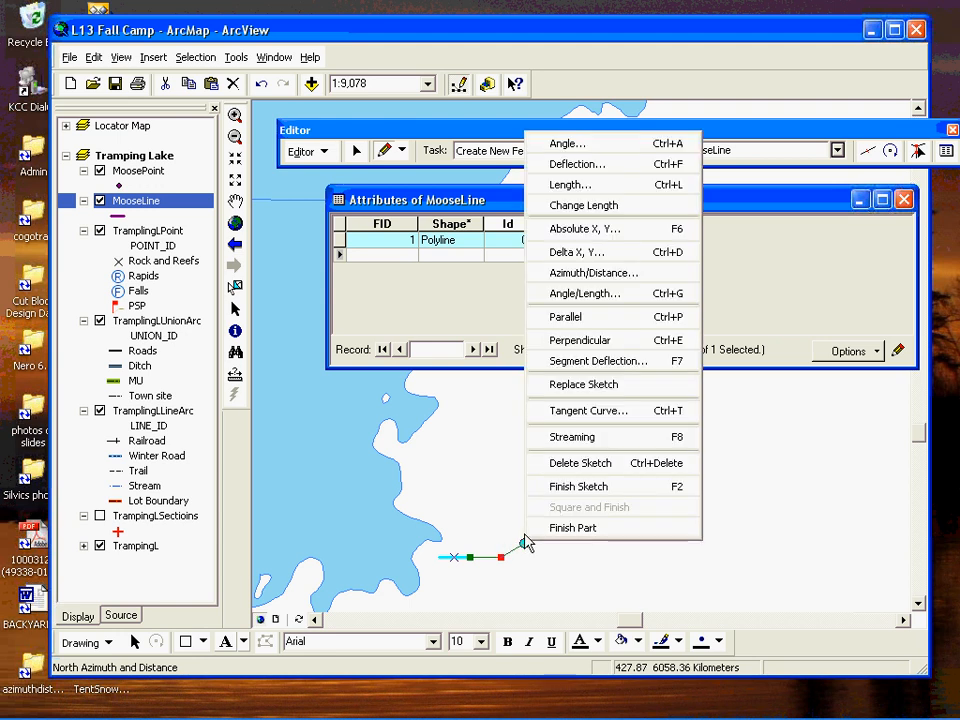
{"action": "left_click", "coordinate": [551, 486]}
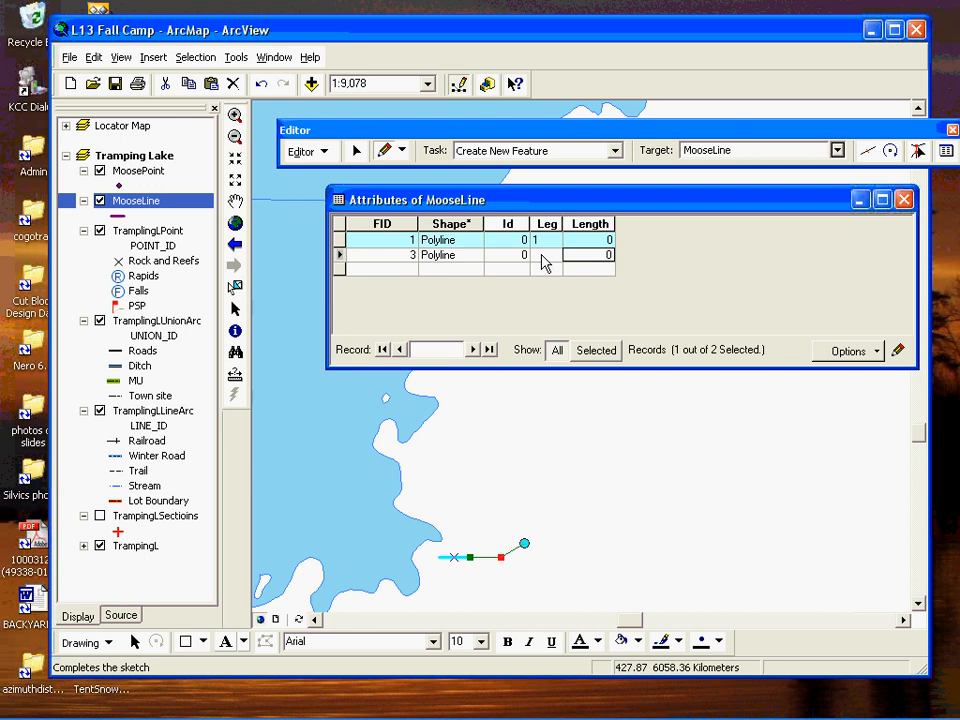
{"action": "mouse_move", "coordinate": [662, 707]}
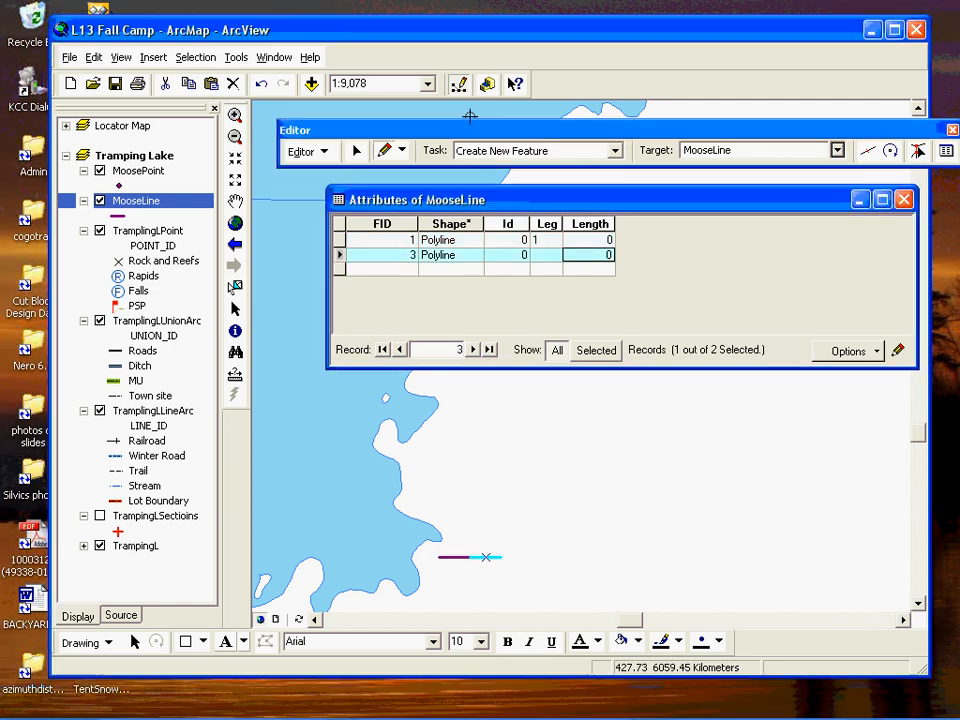
{"action": "left_click", "coordinate": [544, 255]}
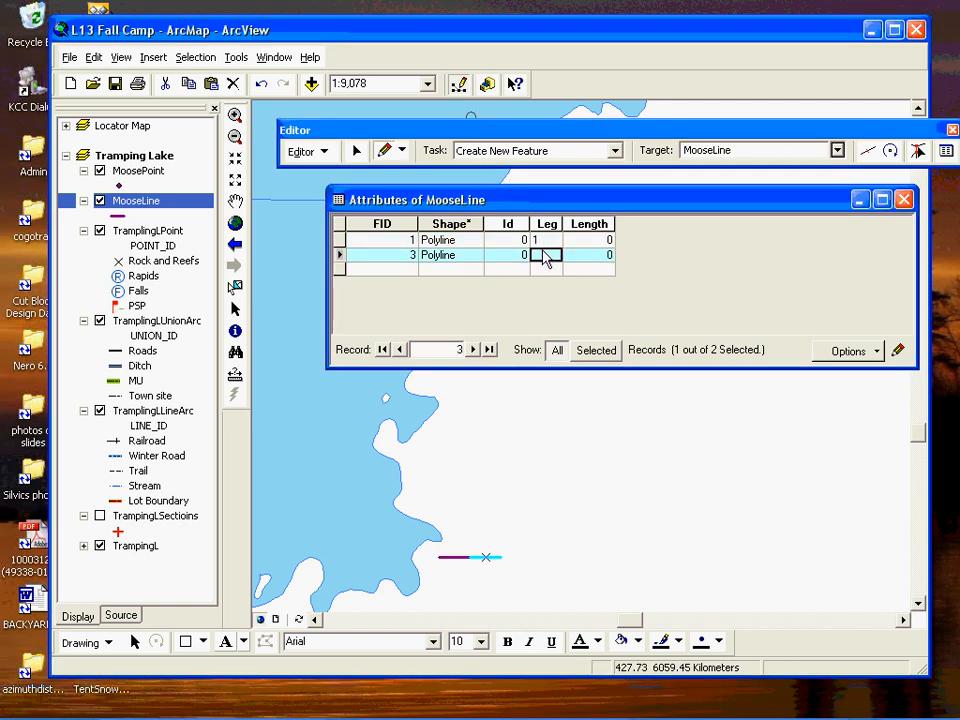
{"action": "type", "text": "2"}
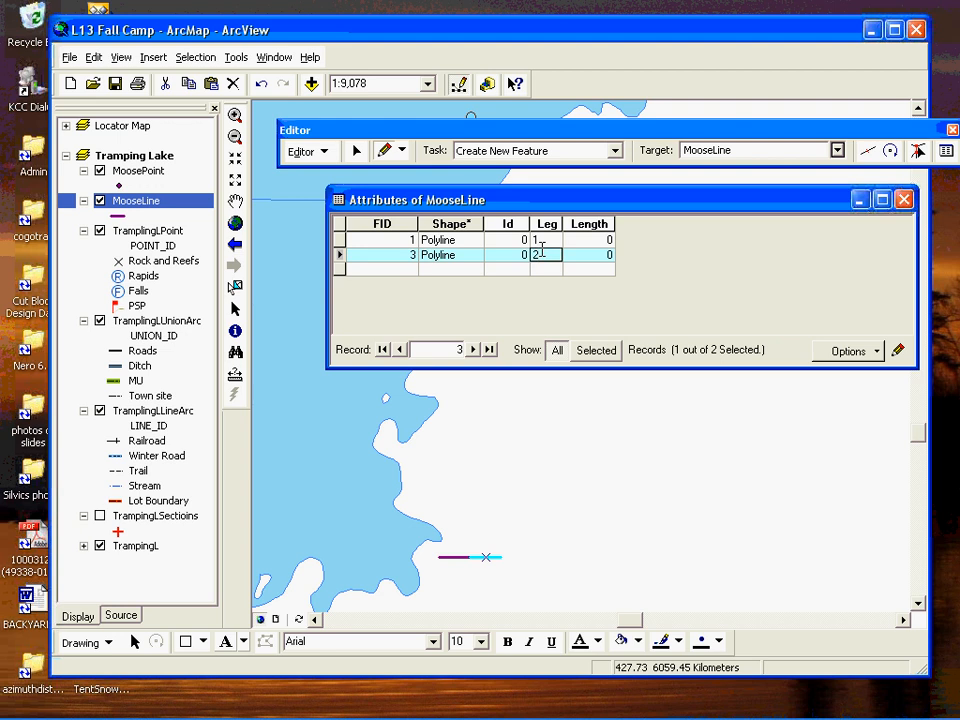
{"action": "key", "text": "Tab"}
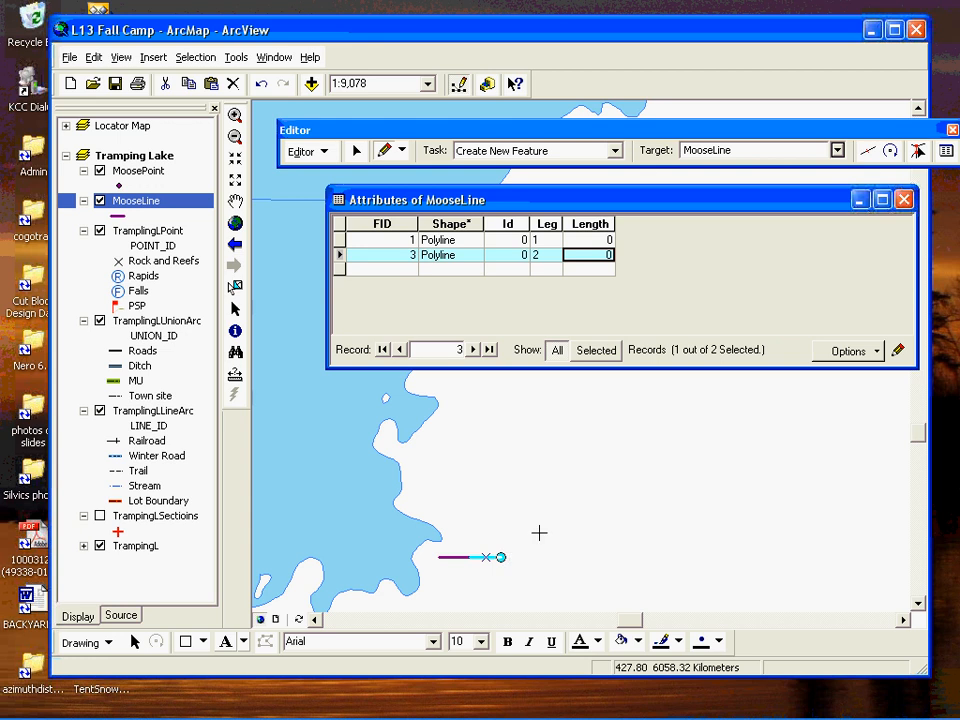
Sketch the third leg from the end vertex of the second leg with azimuth 90 and the same length as that leg
{"action": "left_click", "coordinate": [541, 532]}
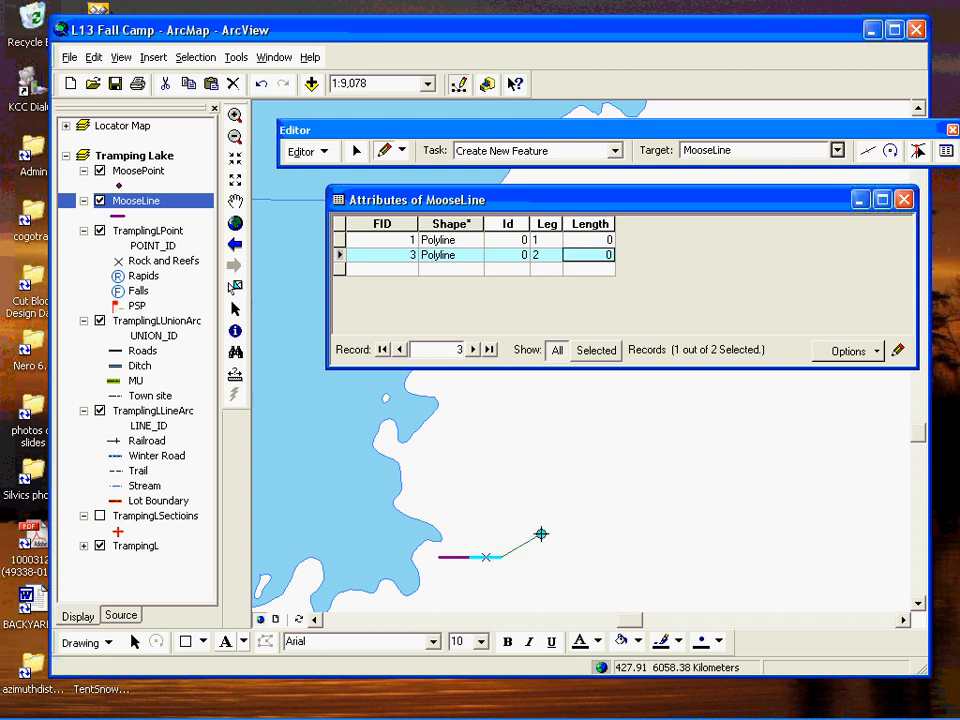
{"action": "right_click", "coordinate": [541, 533]}
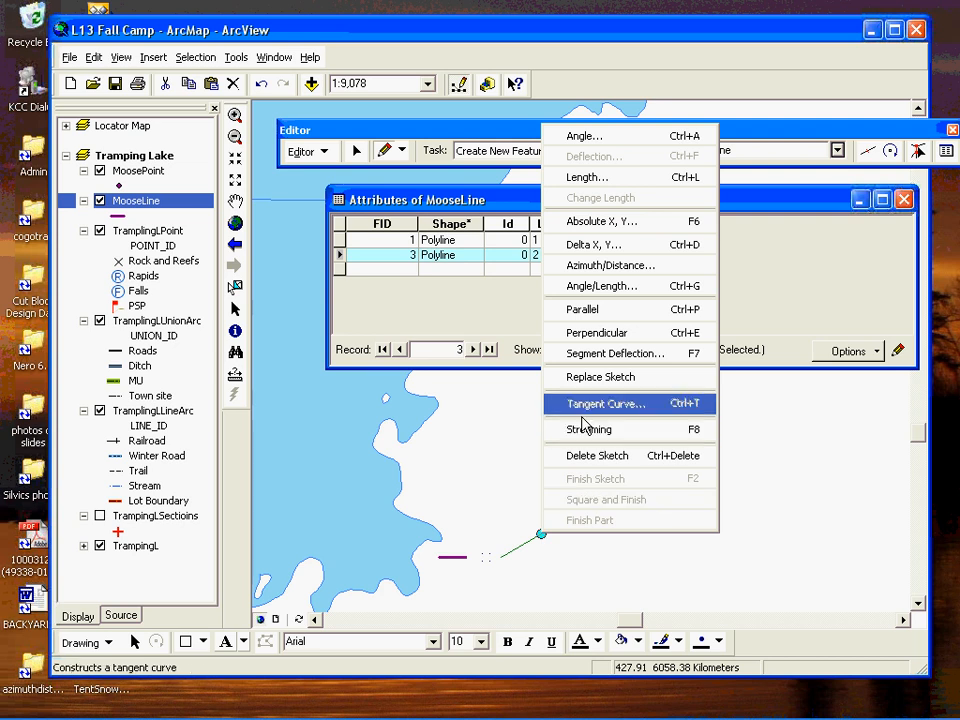
{"action": "left_click", "coordinate": [613, 266]}
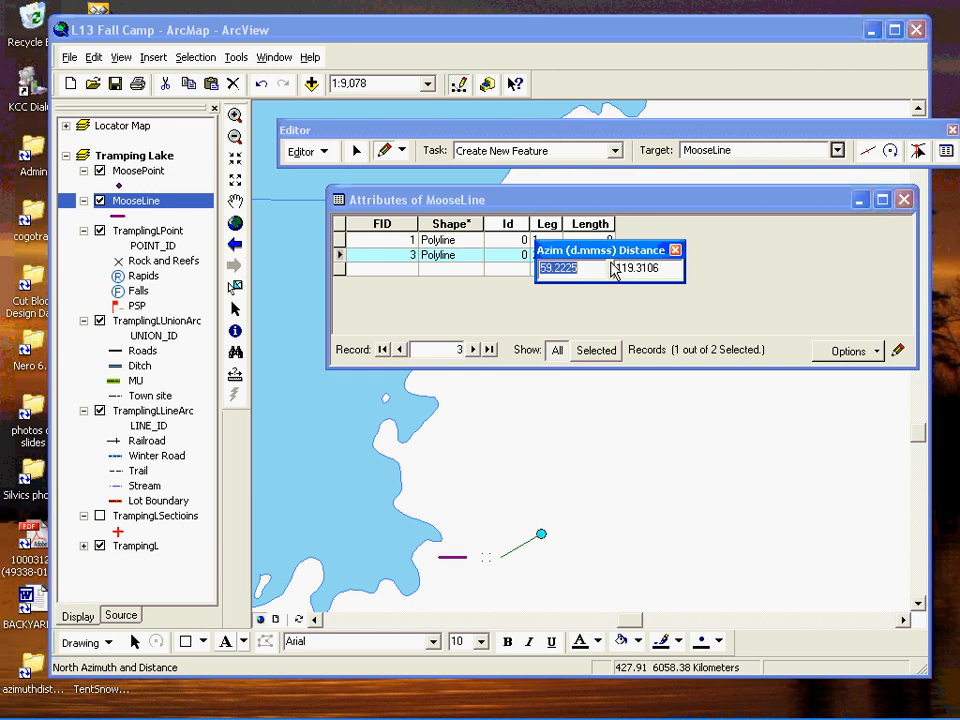
{"action": "type", "text": "90"}
{"action": "key", "text": "Tab"}
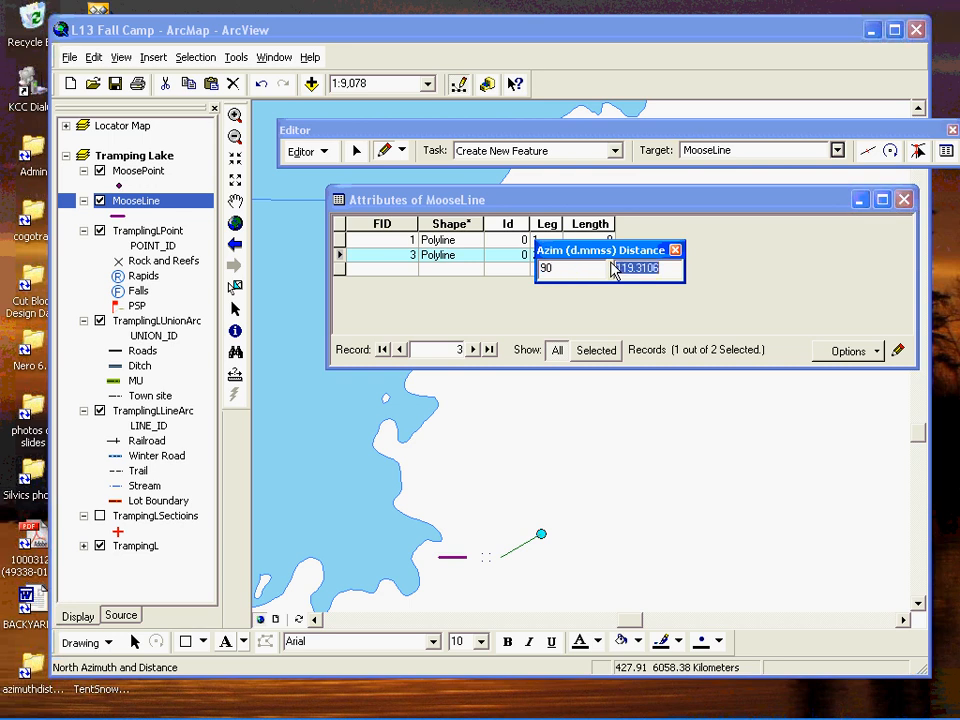
{"action": "type", "text": "90"}
{"action": "key", "text": "Return"}
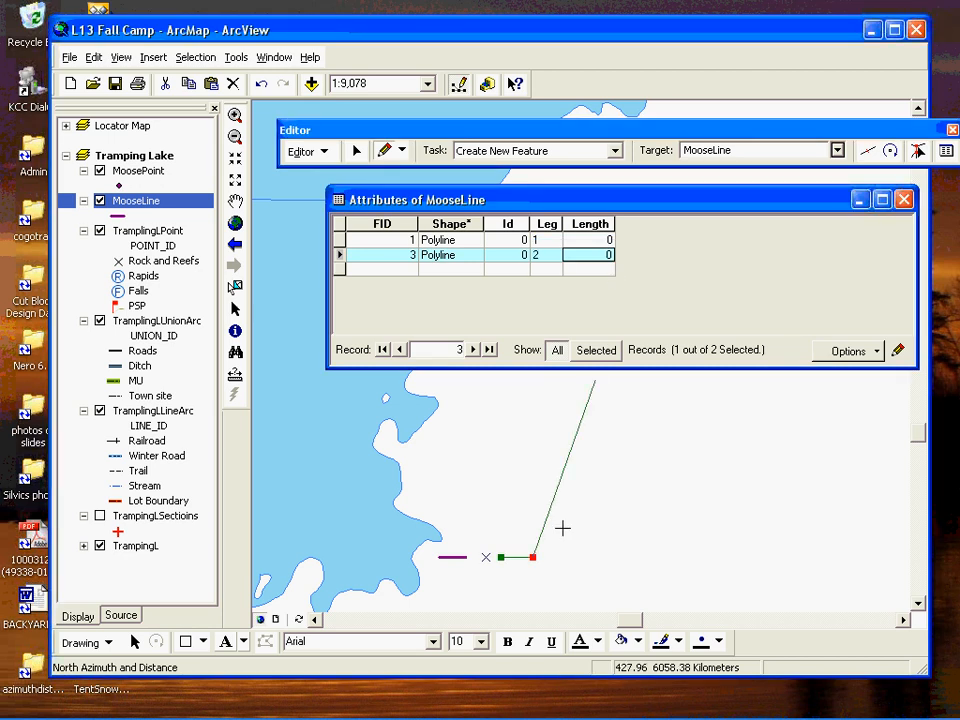
Finish the third leg's sketch as a separate MooseLine feature and set its Leg attribute to 3
{"action": "right_click", "coordinate": [562, 530]}
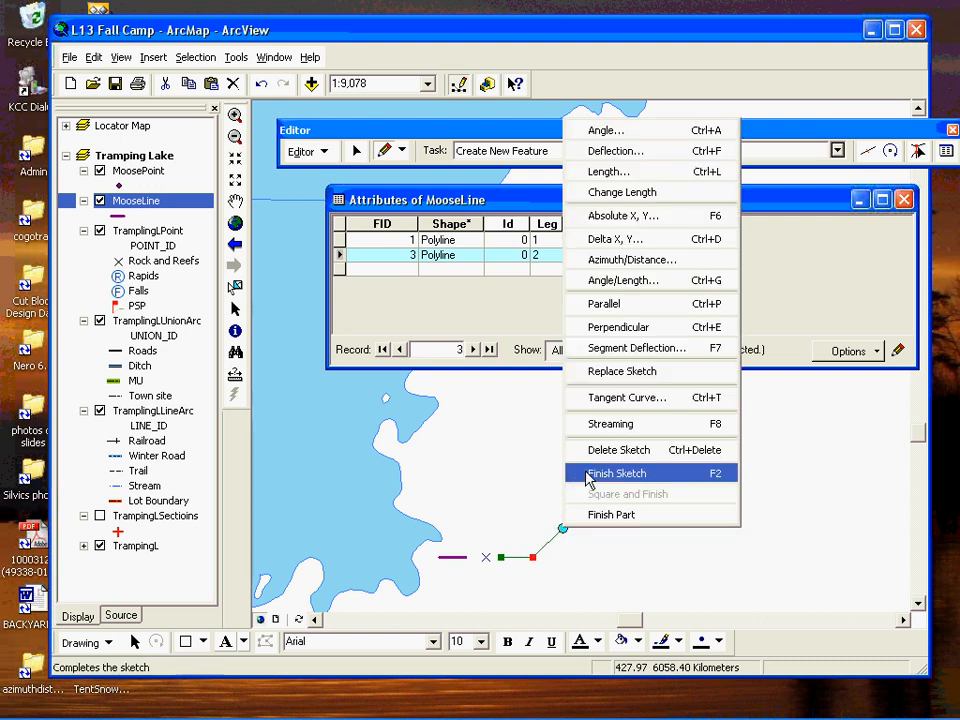
{"action": "left_click", "coordinate": [589, 474]}
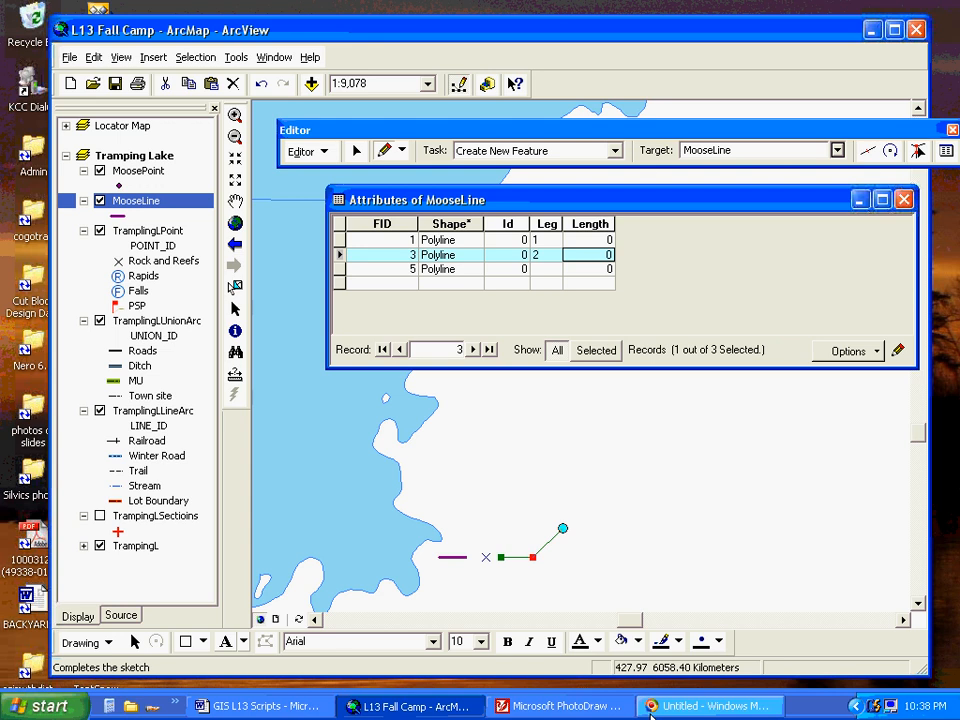
{"action": "left_click", "coordinate": [651, 714]}
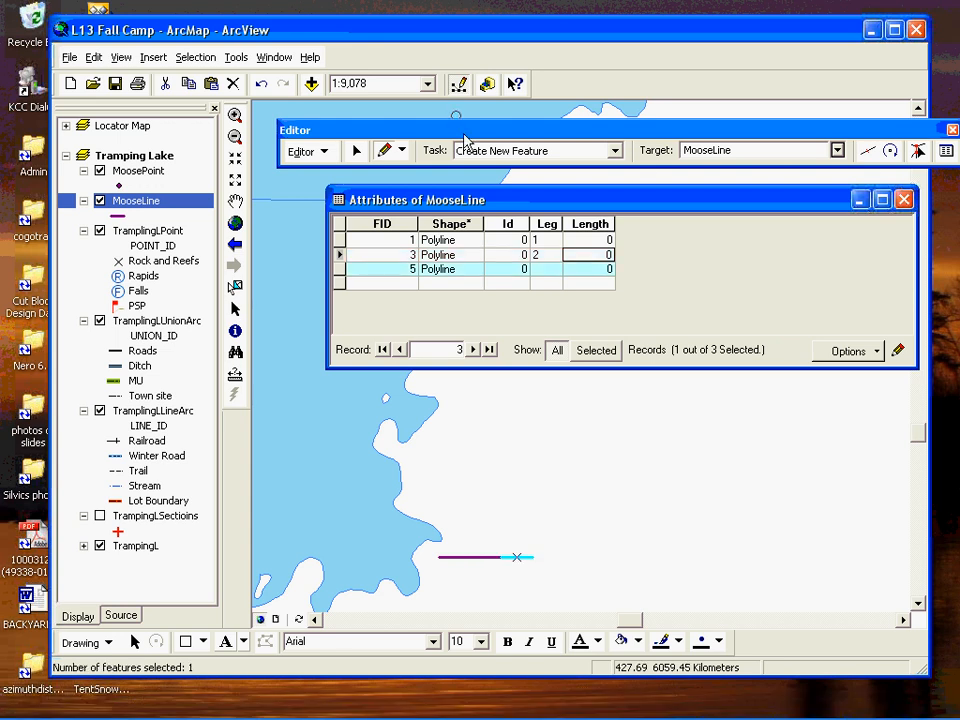
{"action": "left_click", "coordinate": [540, 268]}
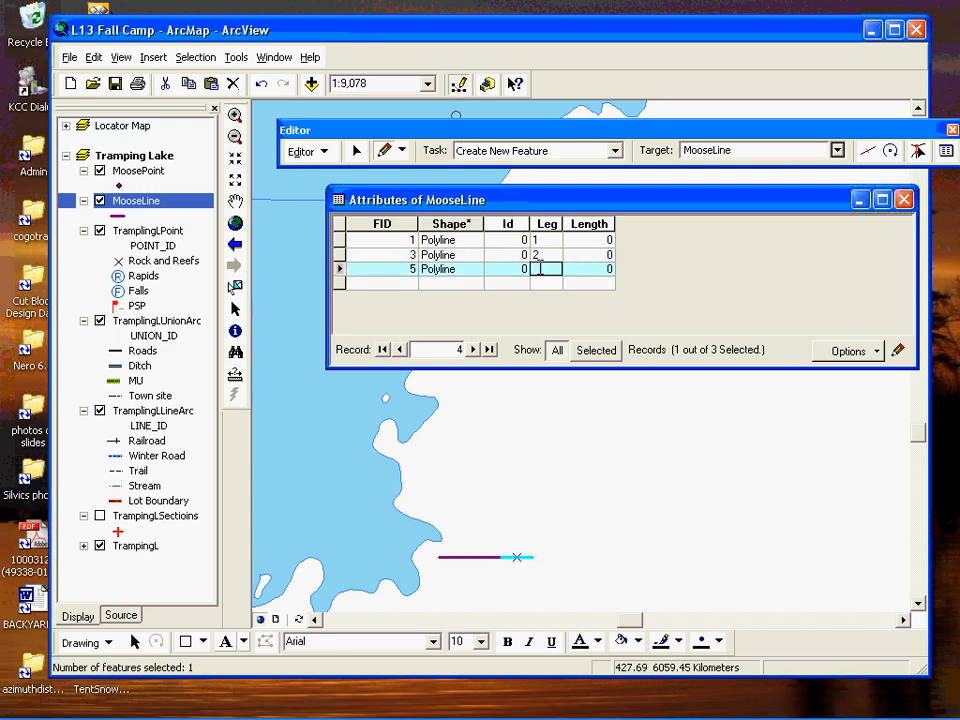
{"action": "type", "text": "3"}
{"action": "key", "text": "Tab"}
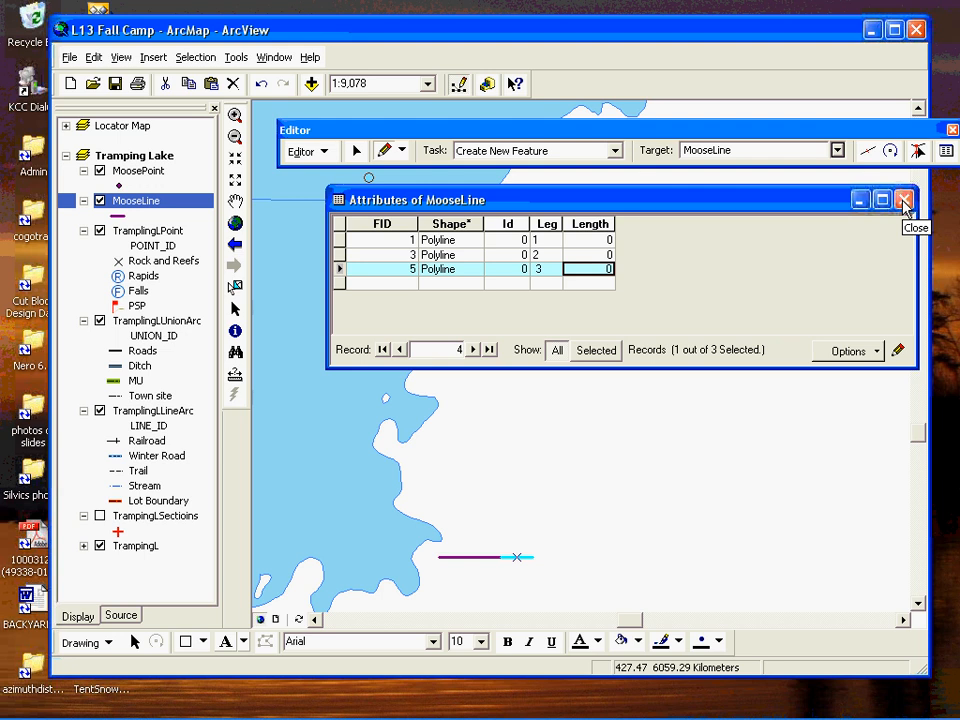
Minimize the MooseLine table, open the MoosePoint attribute table, and set the edit target to MoosePoint
{"action": "left_click", "coordinate": [860, 202]}
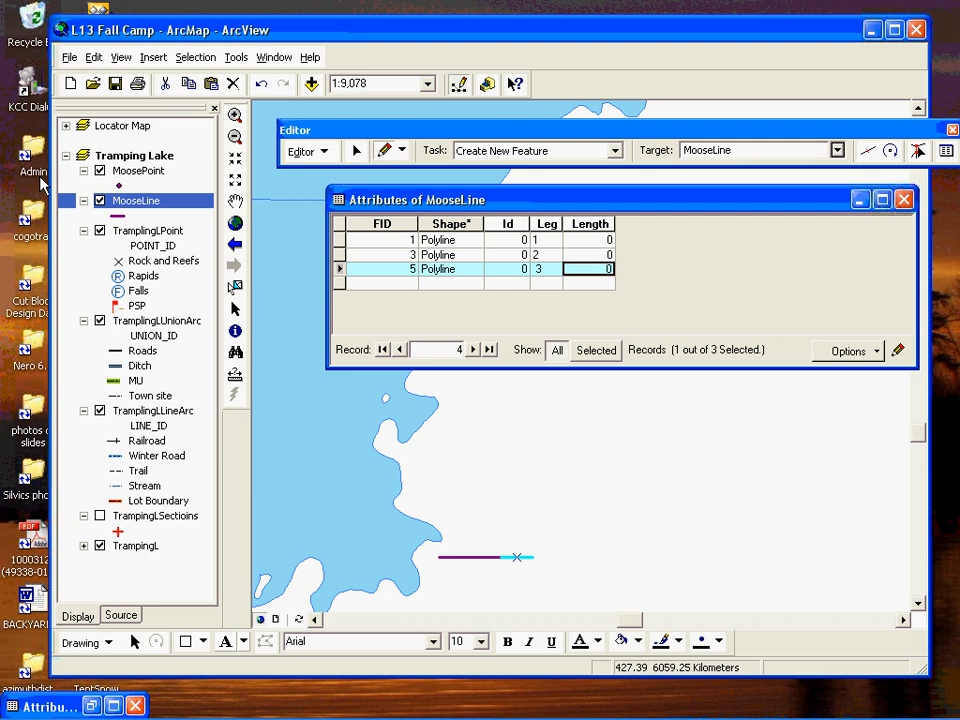
{"action": "right_click", "coordinate": [131, 172]}
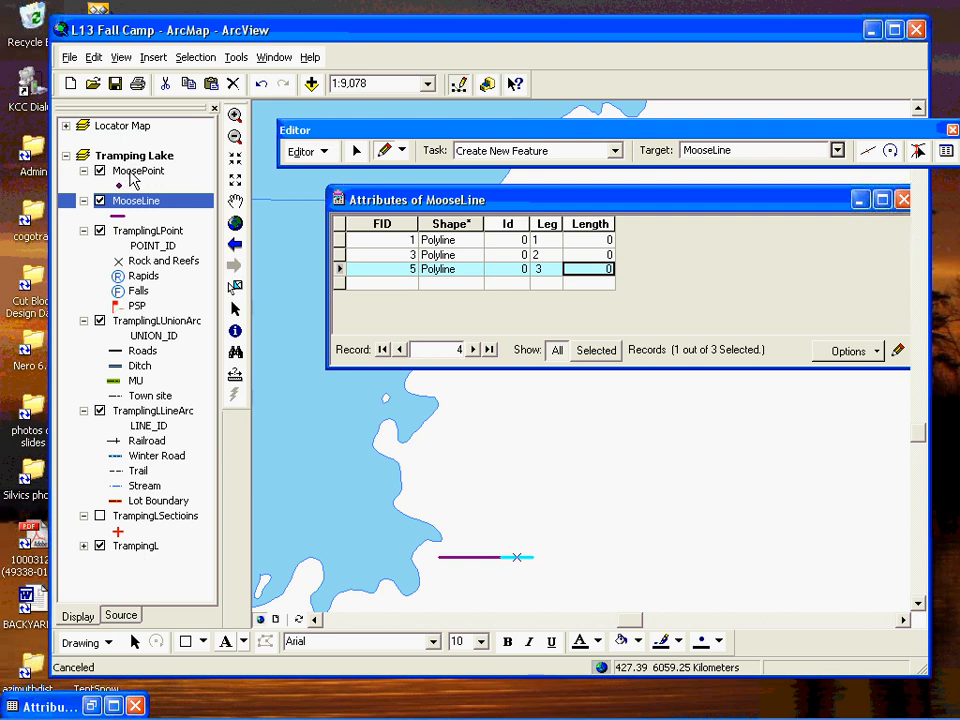
{"action": "right_click", "coordinate": [131, 174]}
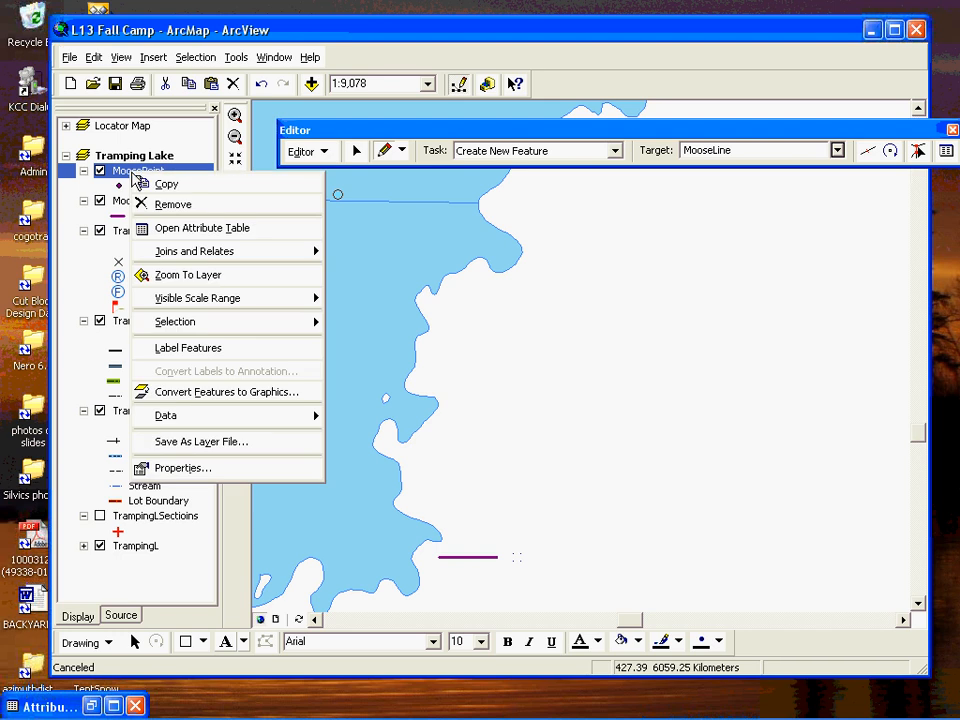
{"action": "left_click", "coordinate": [163, 228]}
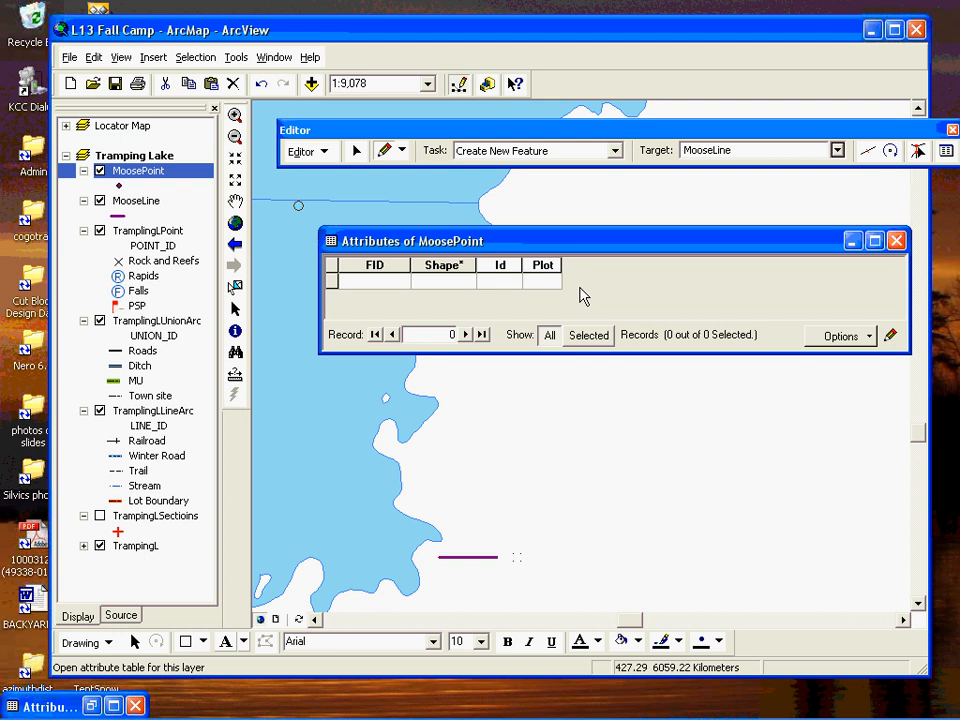
{"action": "left_click", "coordinate": [838, 151]}
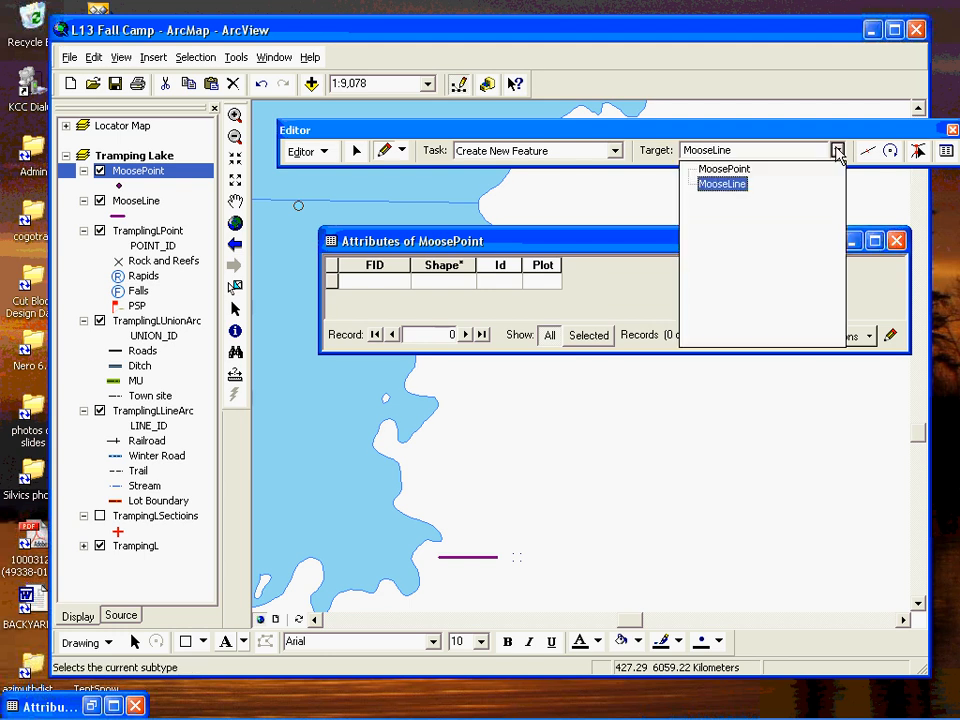
{"action": "left_click", "coordinate": [740, 169]}
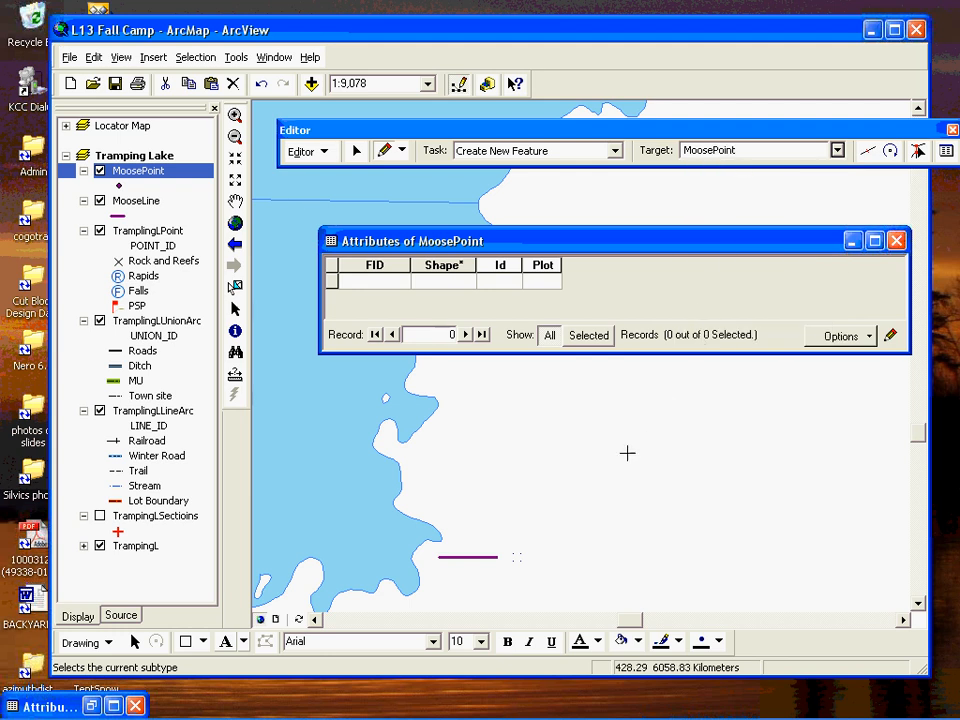
Add a MoosePoint feature at the start of the first survey leg and set its Plot attribute to 1
{"action": "left_click", "coordinate": [438, 556]}
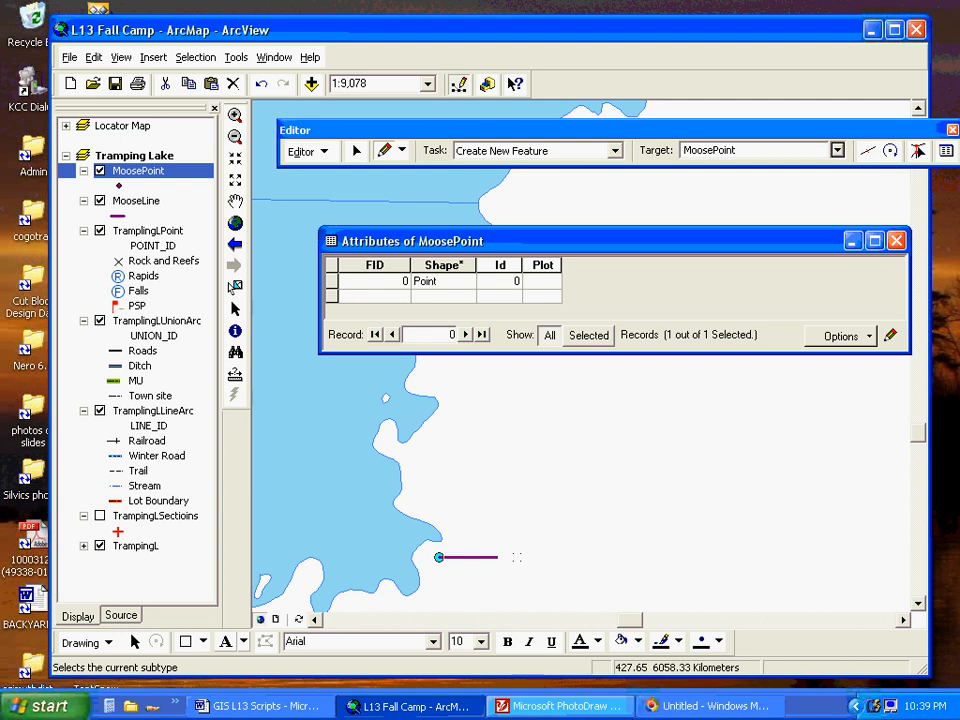
{"action": "left_click", "coordinate": [682, 713]}
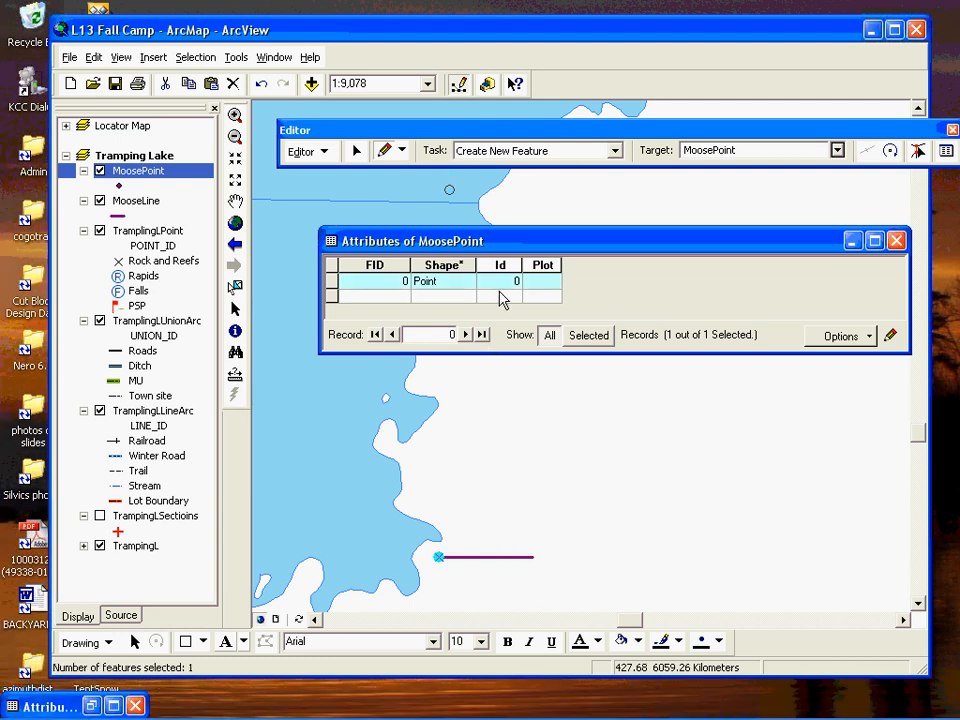
{"action": "left_click", "coordinate": [549, 285]}
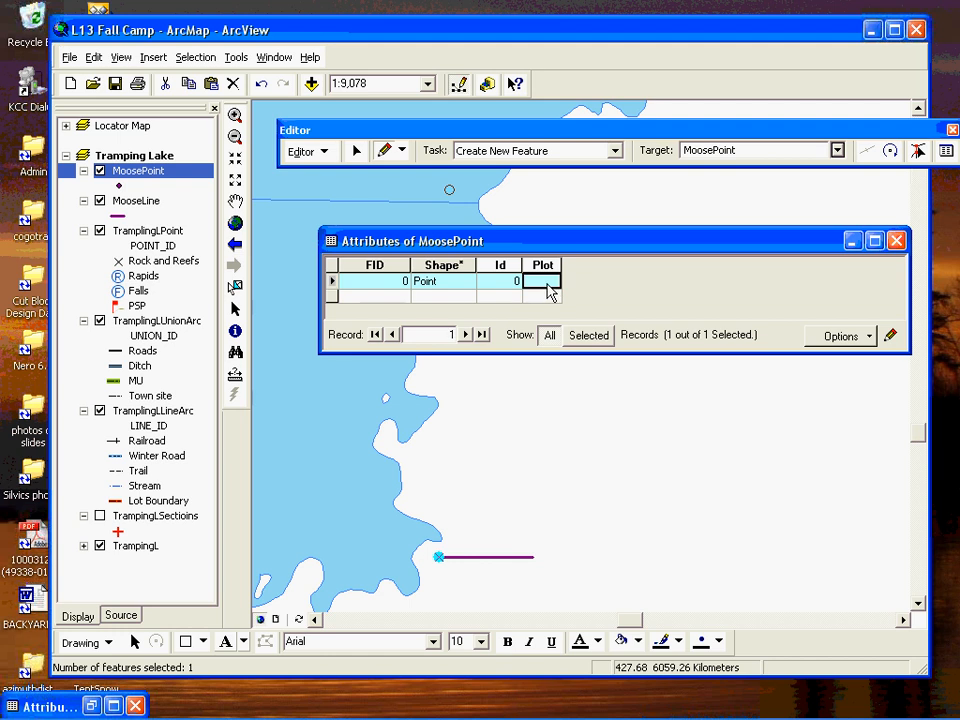
{"action": "type", "text": "1"}
Add a MoosePoint feature where the first and second legs meet and set its Plot attribute to 2
{"action": "left_click", "coordinate": [471, 556]}
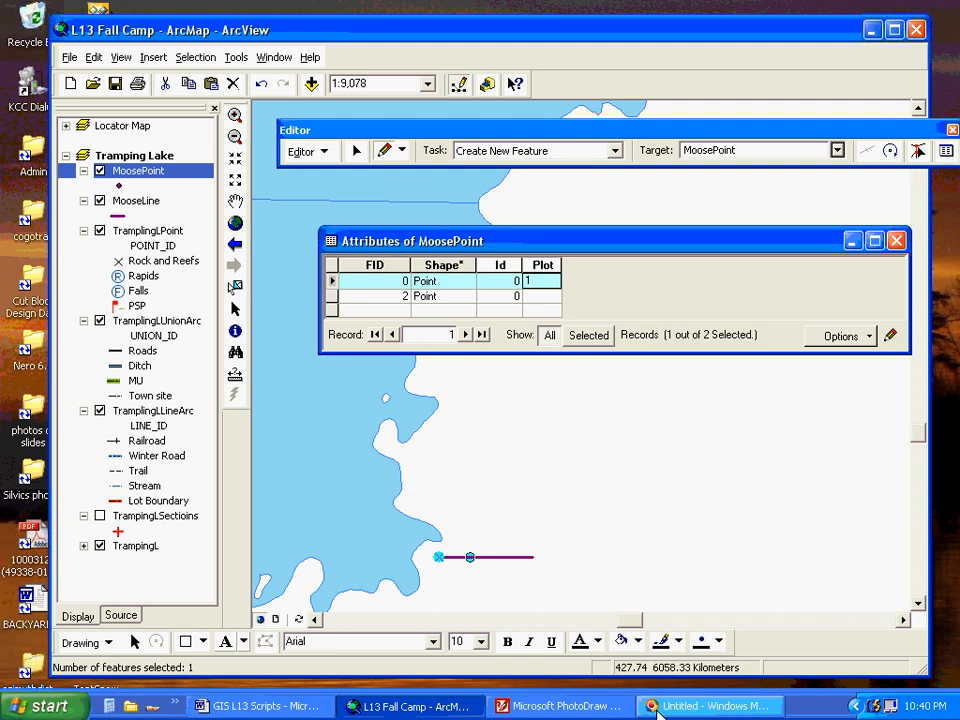
{"action": "left_click", "coordinate": [663, 712]}
{"action": "left_click", "coordinate": [469, 557]}
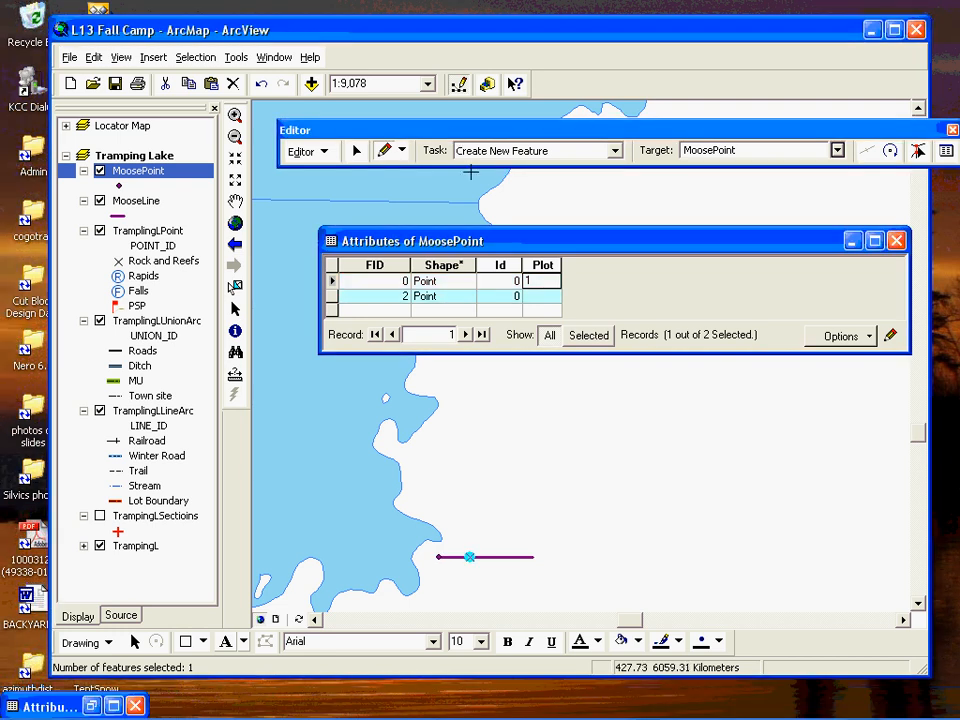
{"action": "left_click", "coordinate": [532, 294]}
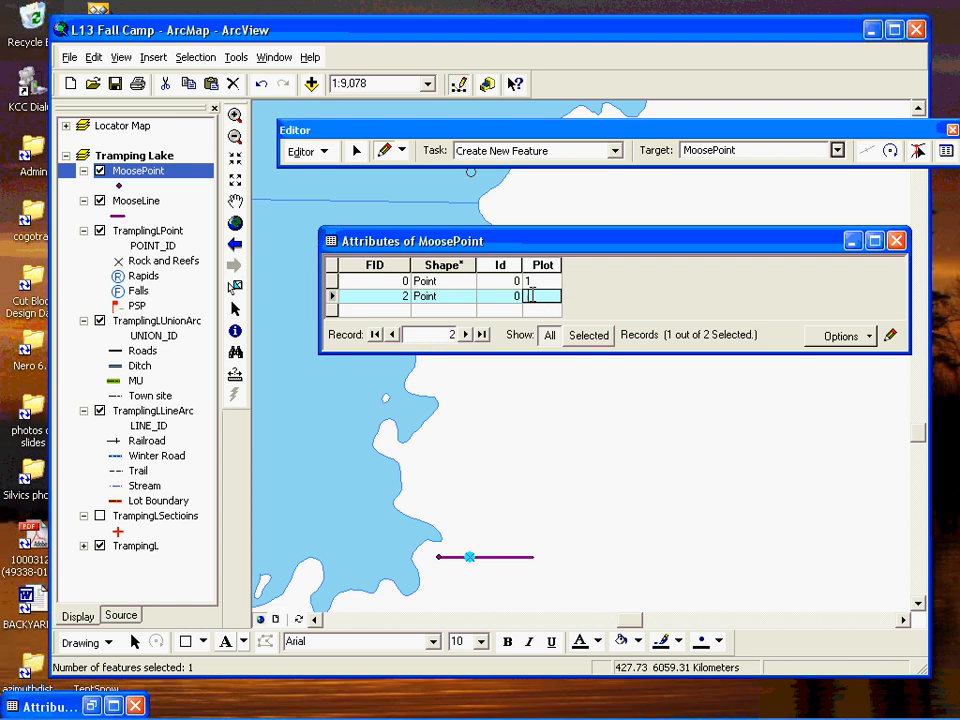
{"action": "type", "text": "2"}
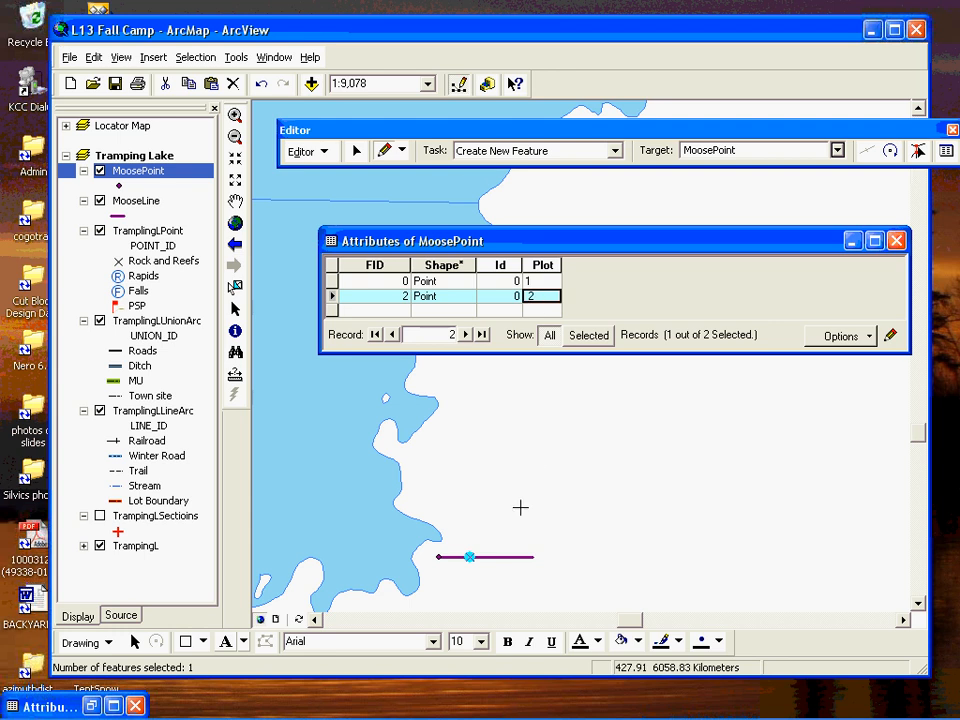
Add a MoosePoint feature where the second and third legs meet and set its Plot attribute to 3
{"action": "left_click", "coordinate": [500, 556]}
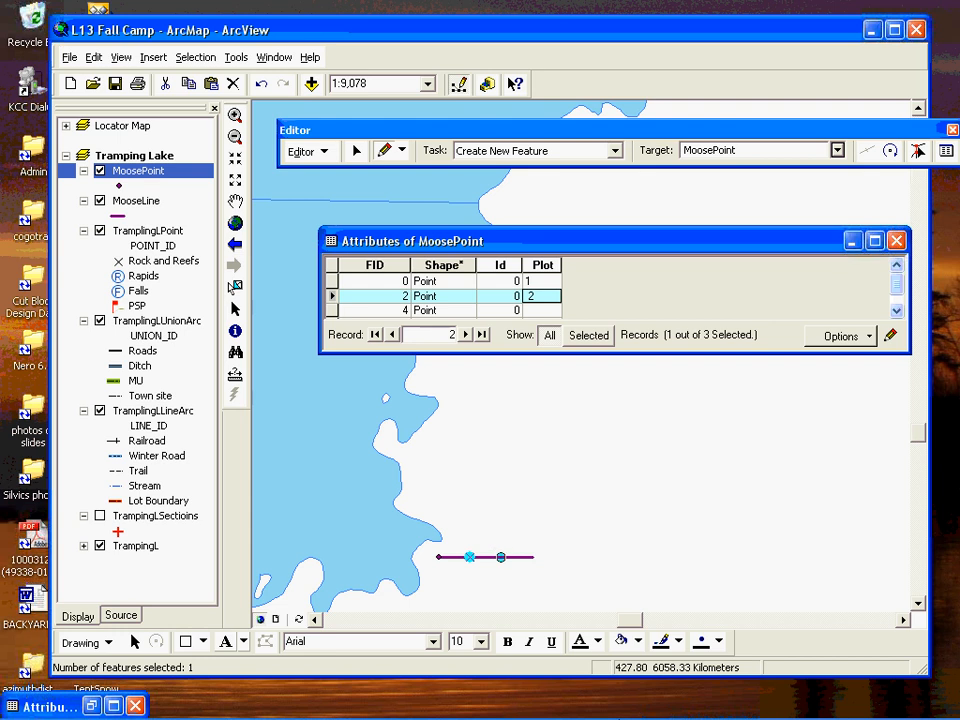
{"action": "left_click", "coordinate": [645, 712]}
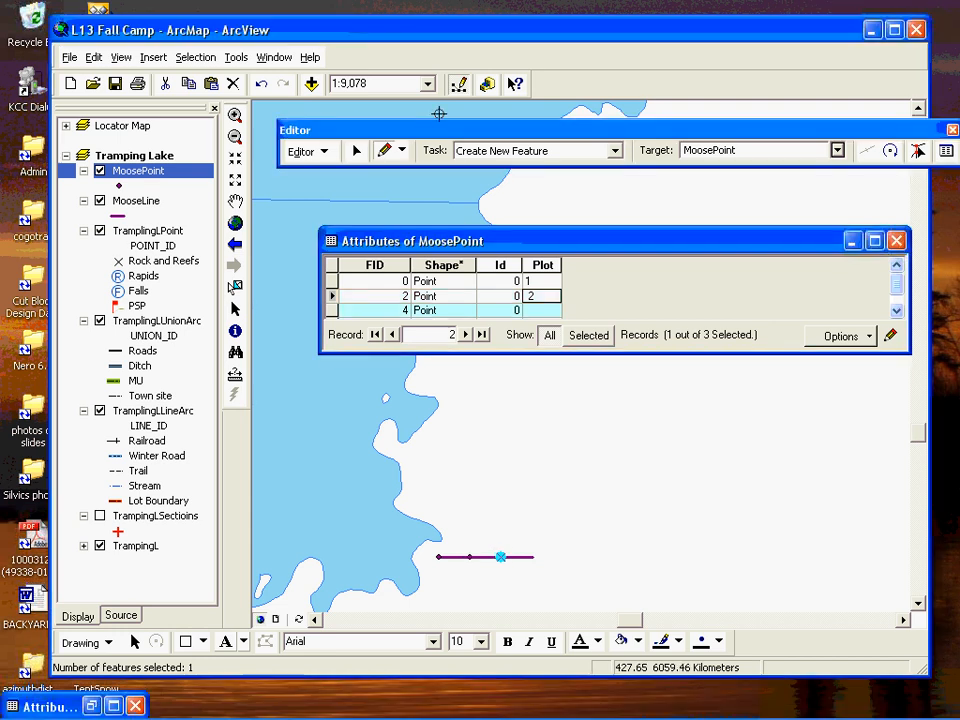
{"action": "left_click", "coordinate": [533, 312]}
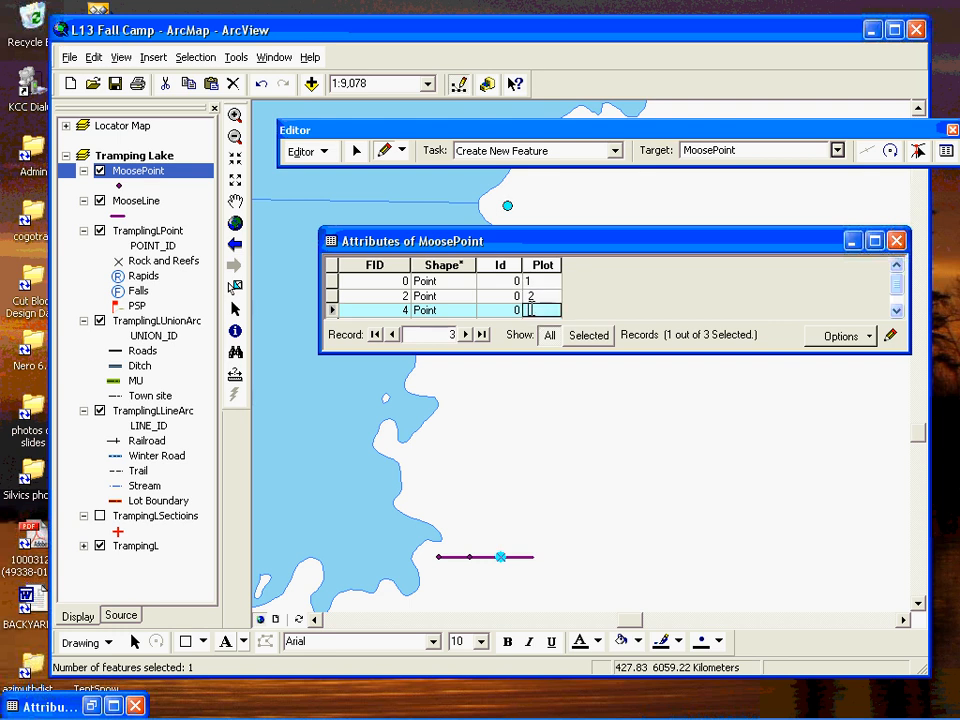
{"action": "type", "text": "3"}
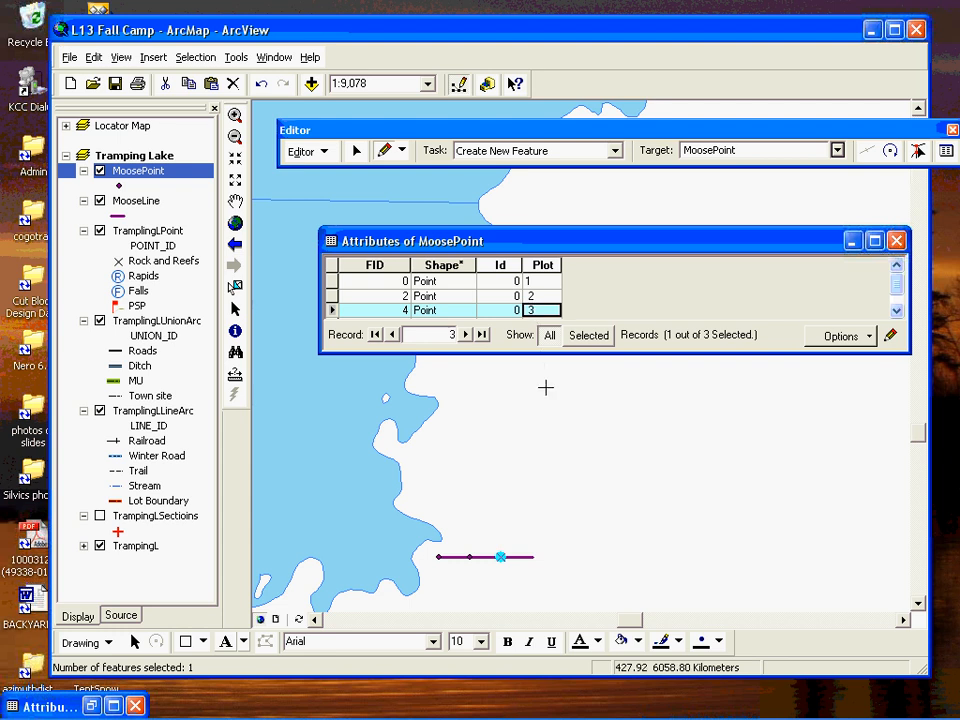
Add a MoosePoint feature at the far end of the third leg and set its Plot attribute to 4
{"action": "left_click", "coordinate": [533, 557]}
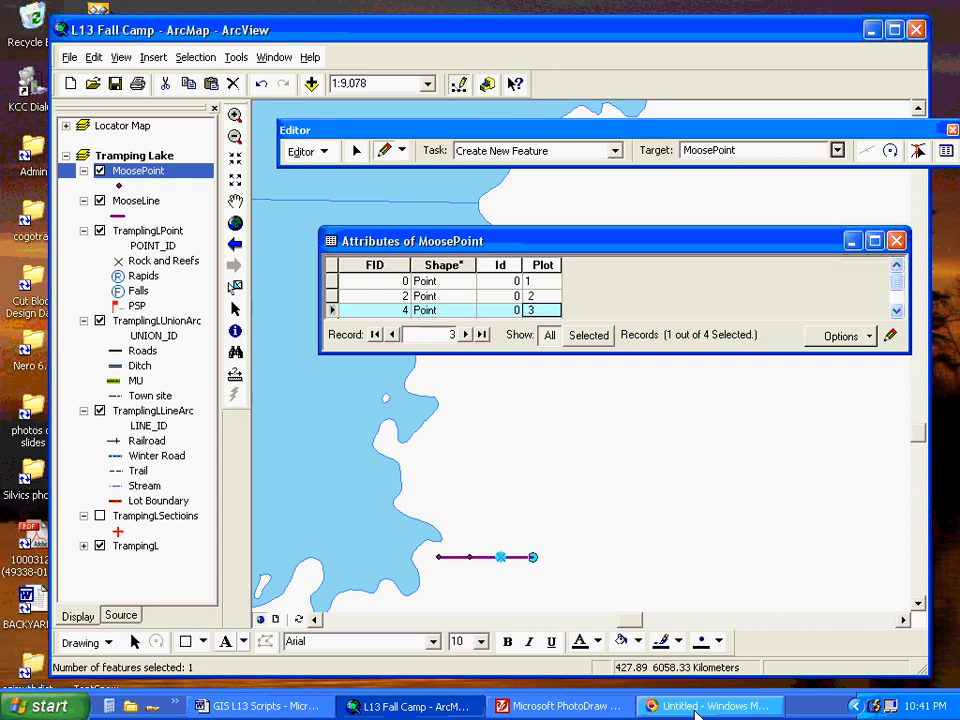
{"action": "left_click", "coordinate": [697, 708]}
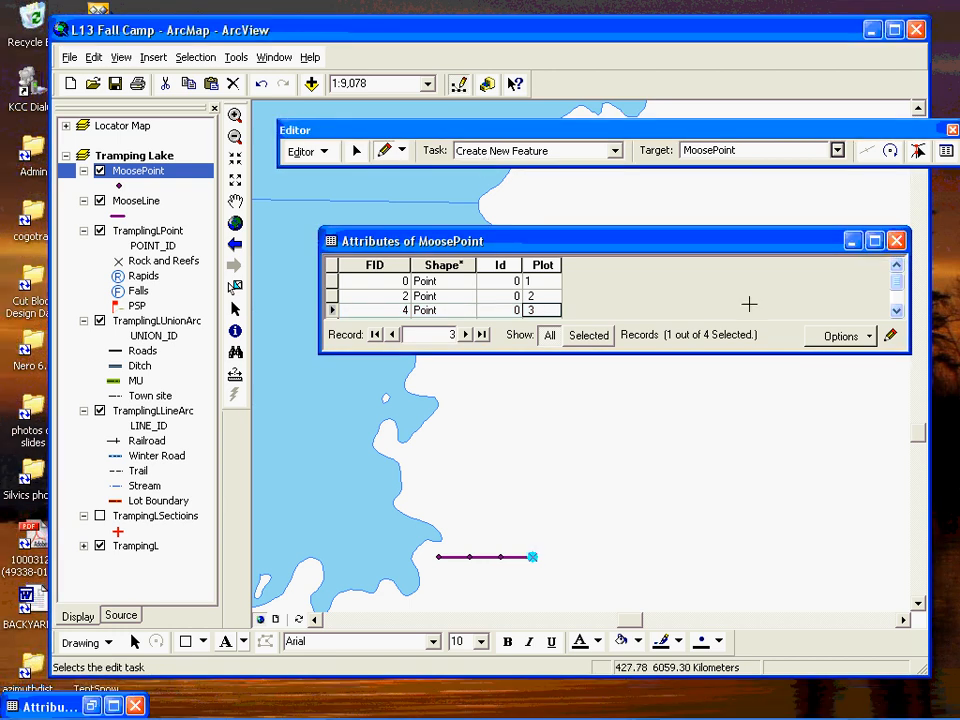
{"action": "left_click", "coordinate": [896, 310]}
{"action": "left_click", "coordinate": [896, 310]}
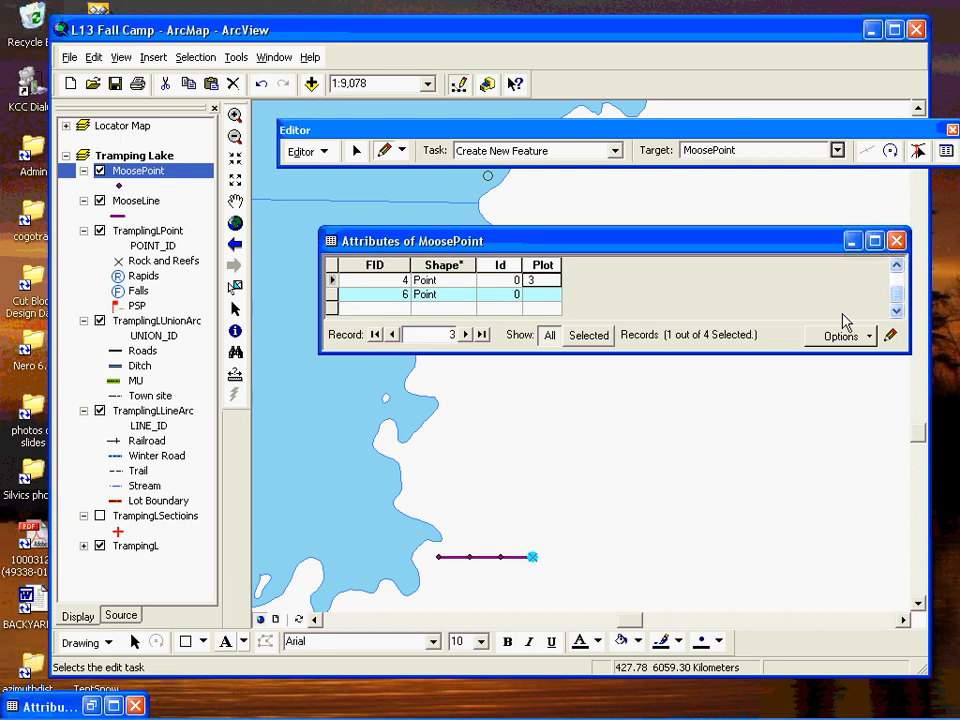
{"action": "left_click", "coordinate": [548, 295]}
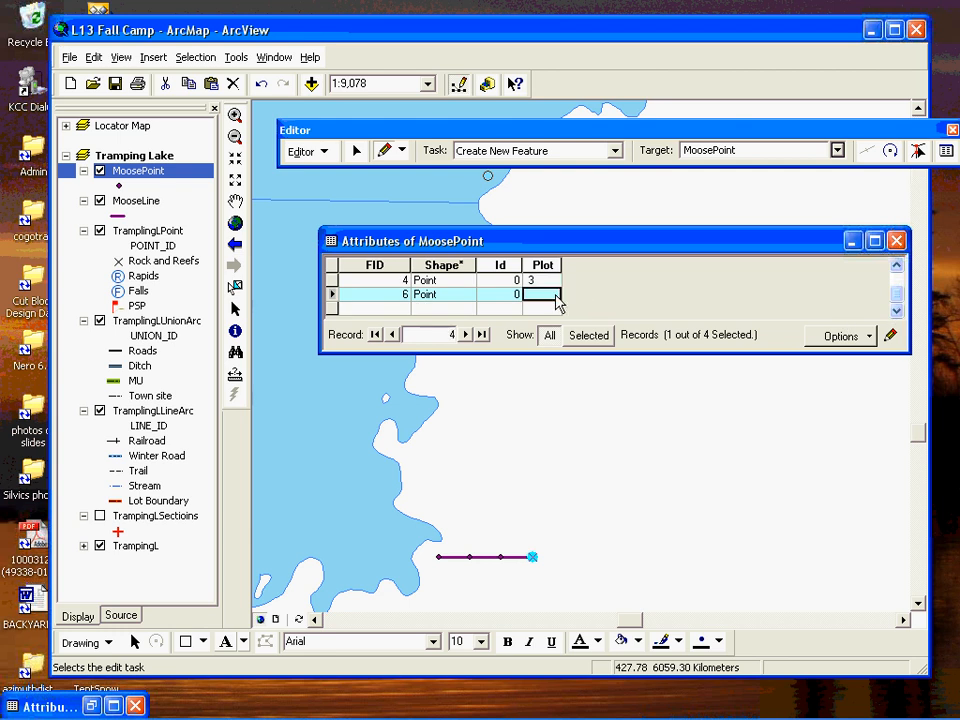
{"action": "type", "text": "4"}
{"action": "left_click", "coordinate": [538, 445]}
{"action": "left_click", "coordinate": [503, 447]}
{"action": "mouse_move", "coordinate": [600, 712]}
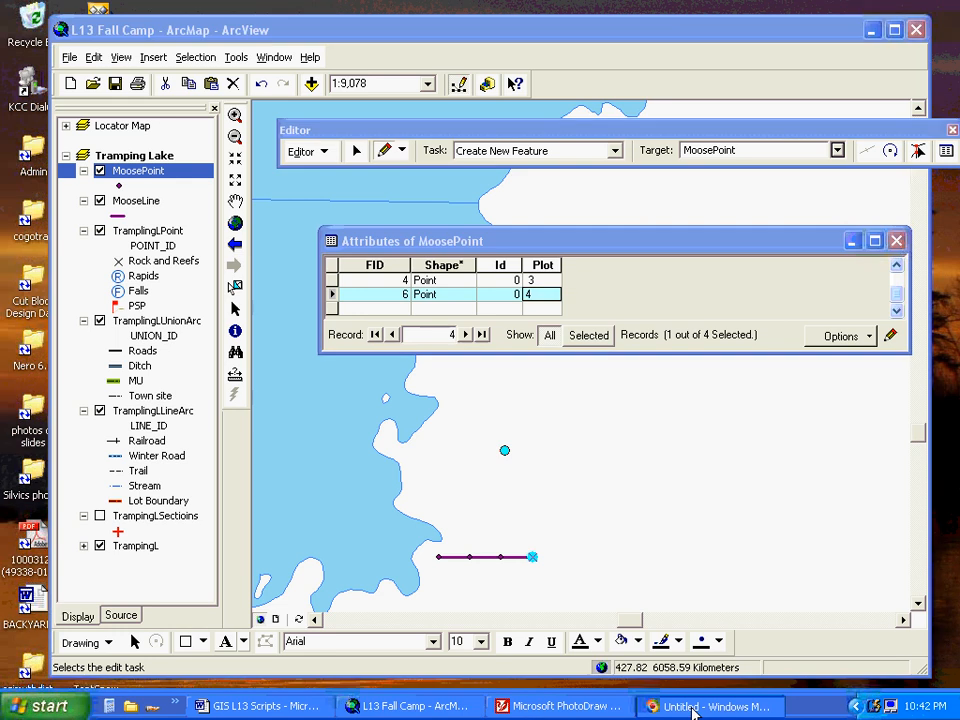